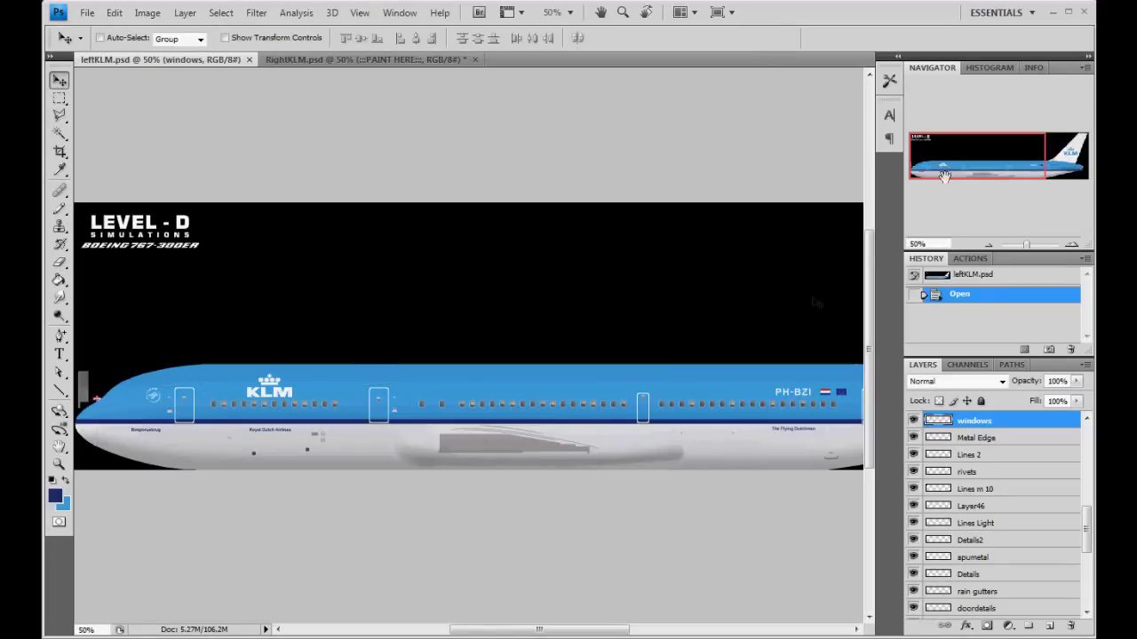
# Step: Open b763fuse_left_t.tga from the TGA files folder, browsing it in List view
pyautogui.moveTo(945, 178)
pyautogui.mouseDown()
pyautogui.moveTo(989, 173)
pyautogui.moveTo(945, 175)
pyautogui.mouseUp()
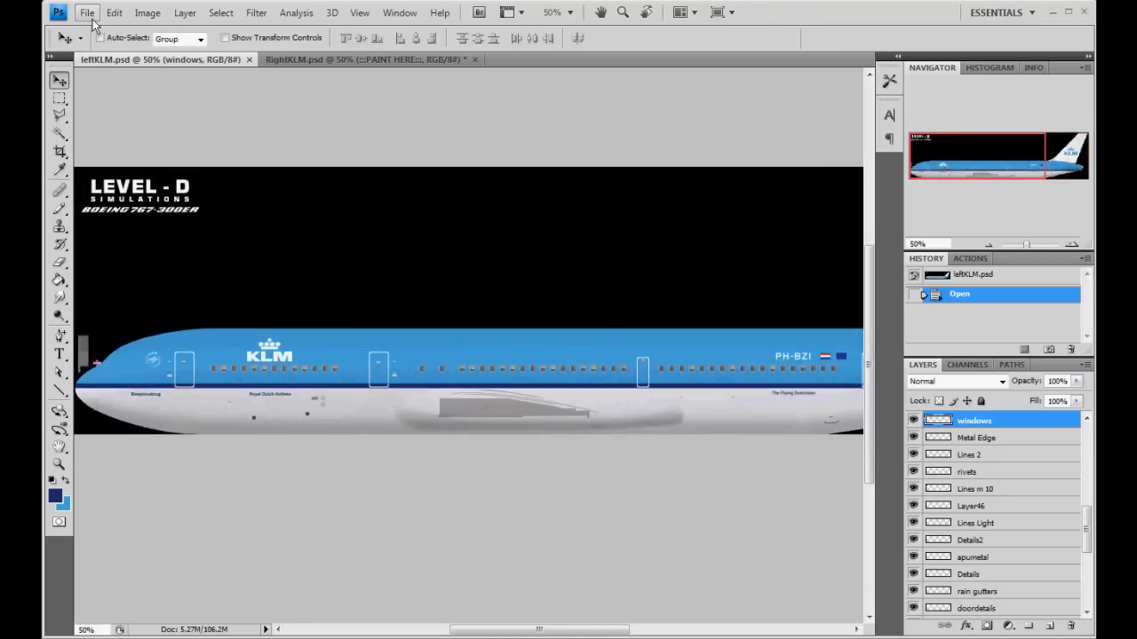
pyautogui.click(87, 12)
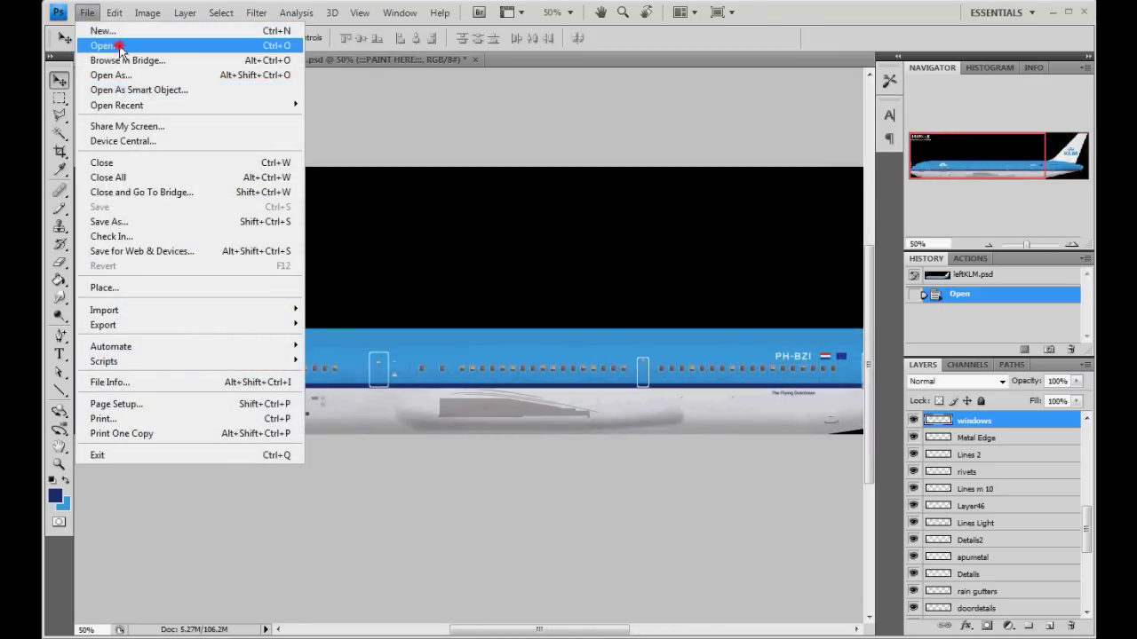
pyautogui.click(111, 45)
pyautogui.click(402, 93)
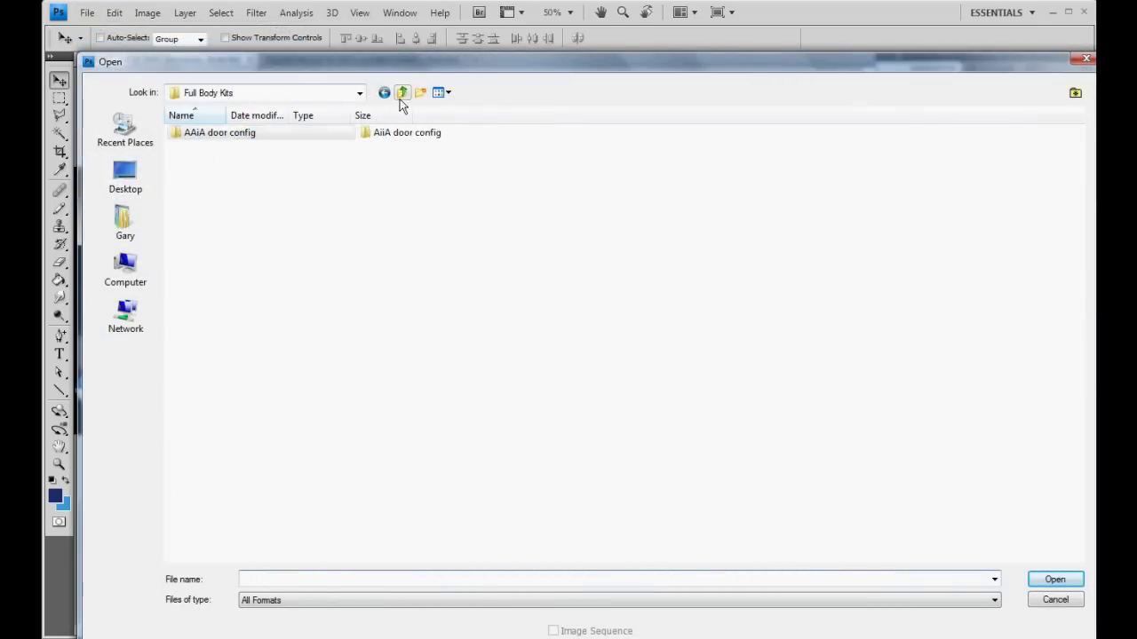
pyautogui.click(402, 93)
pyautogui.click(401, 93)
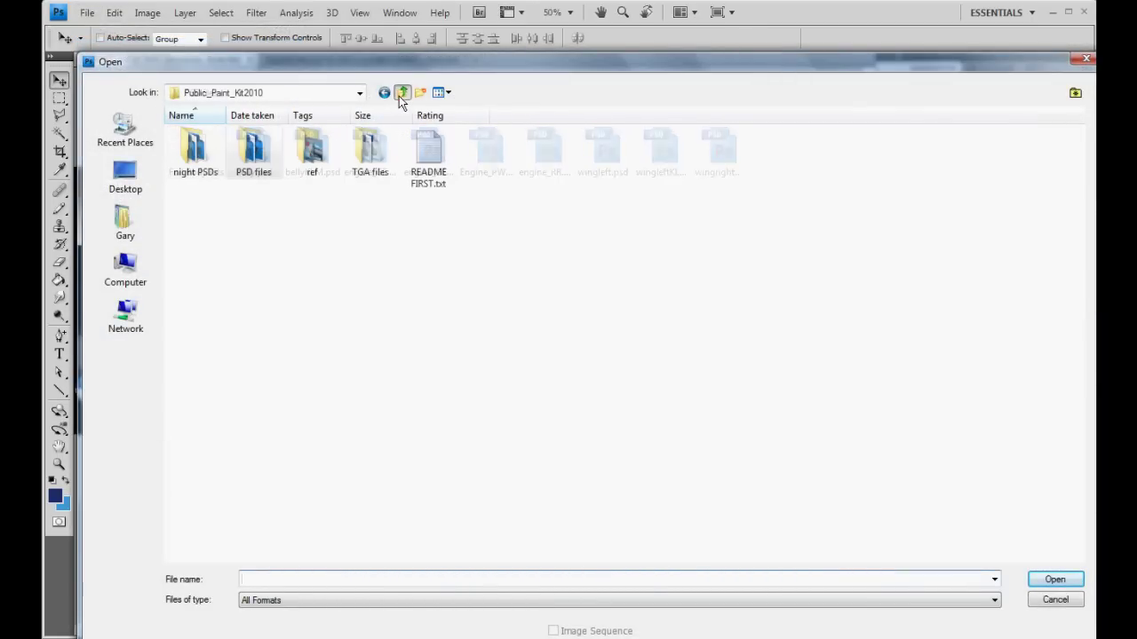
pyautogui.doubleClick(373, 149)
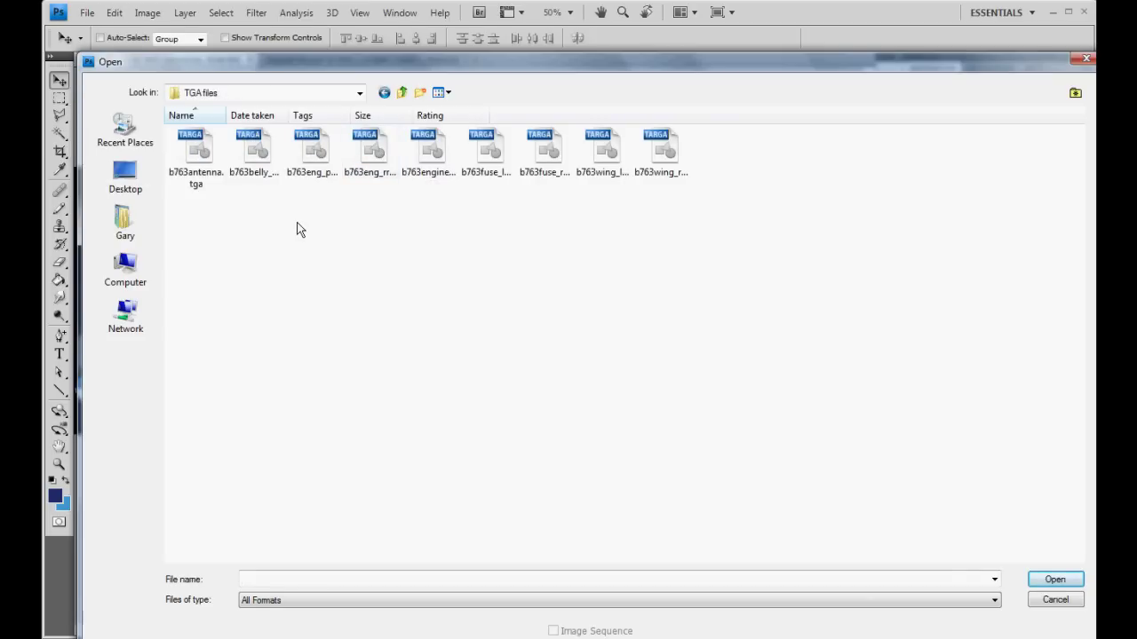
pyautogui.click(448, 93)
pyautogui.click(460, 183)
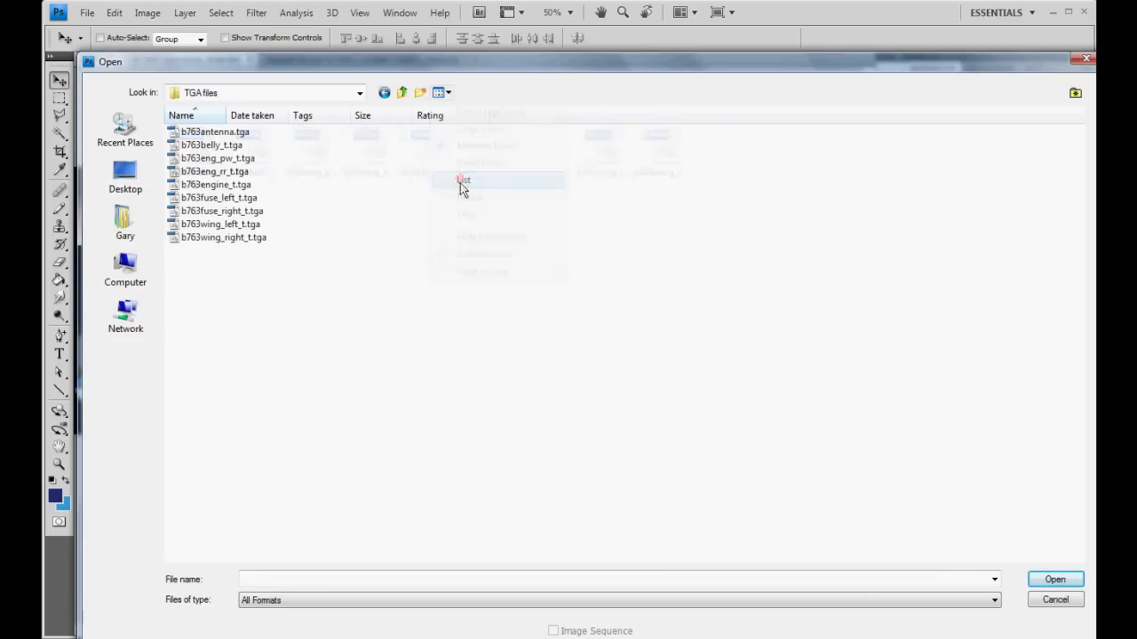
pyautogui.click(227, 198)
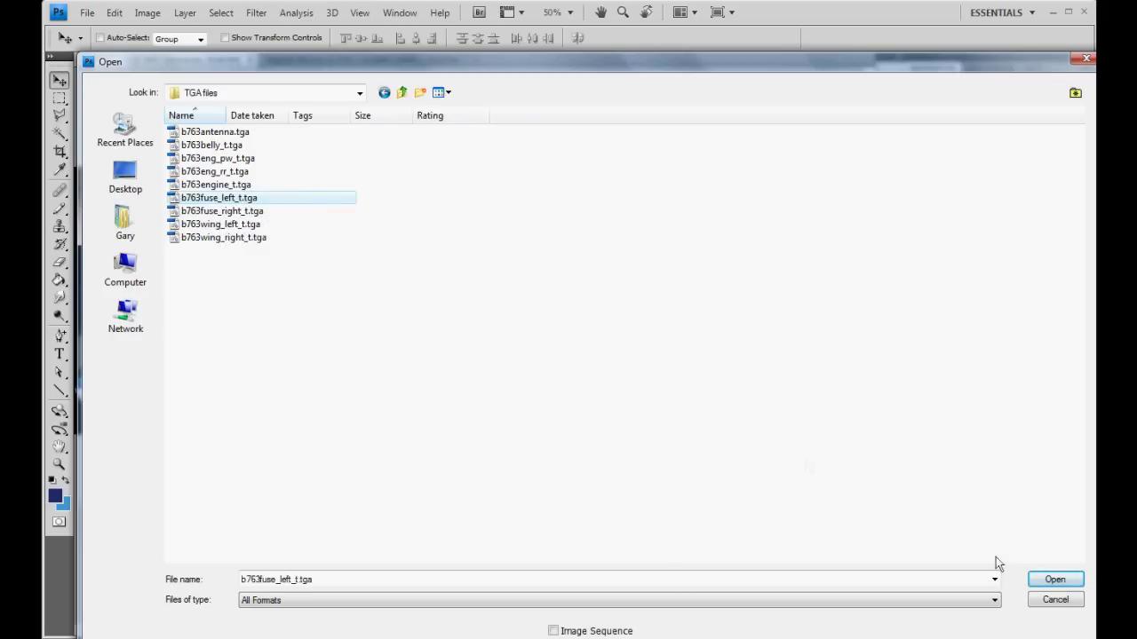
pyautogui.click(1055, 580)
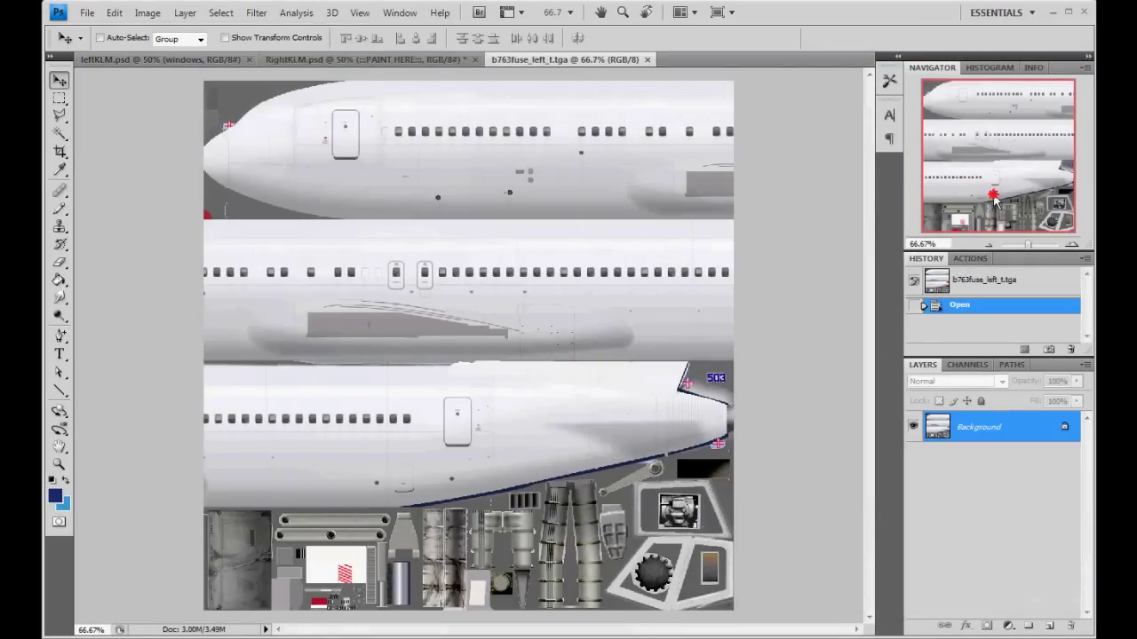
# Step: In leftKLM.psd, hide the Title layer and Magic Wand-select the Outline layer's black surround
pyautogui.click(174, 57)
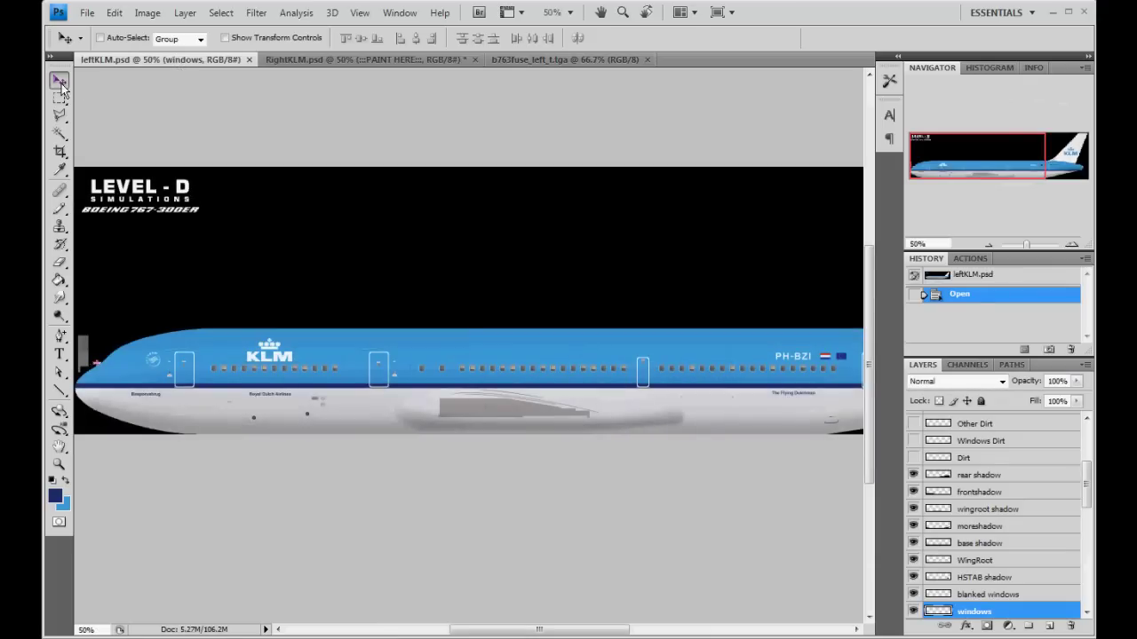
pyautogui.click(60, 134)
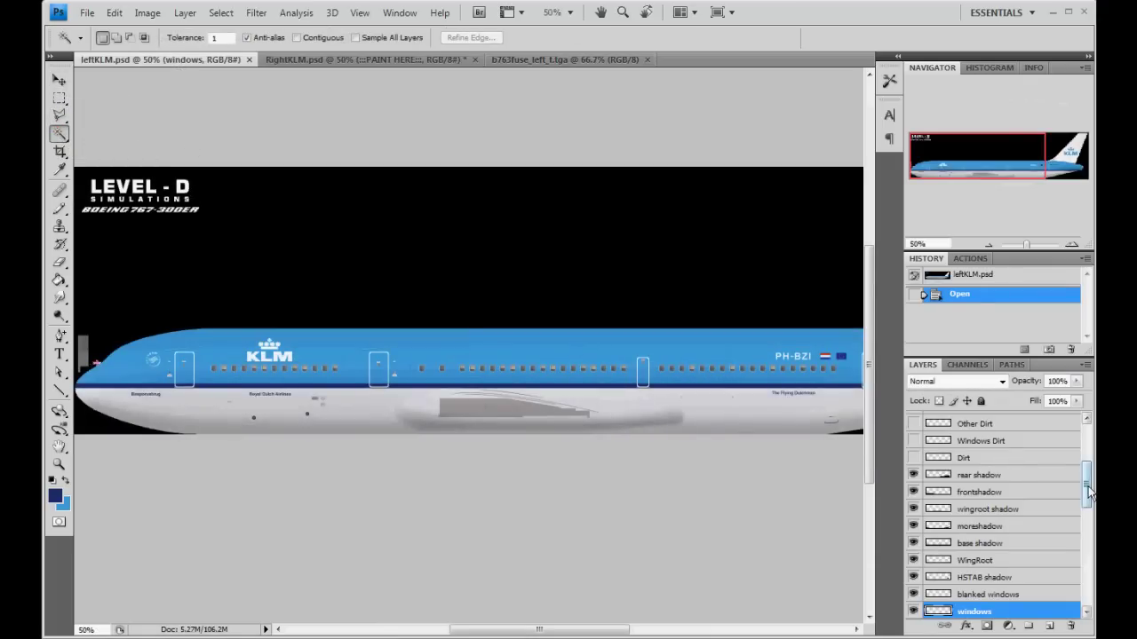
pyautogui.scroll(5, 1017, 463)
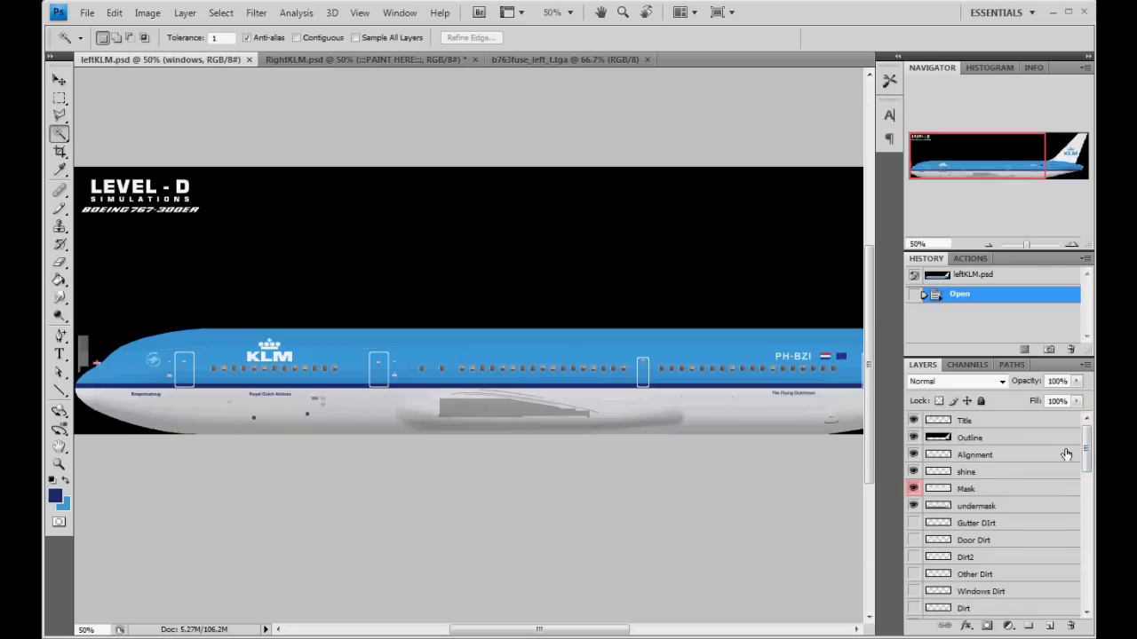
pyautogui.click(912, 421)
pyautogui.click(985, 438)
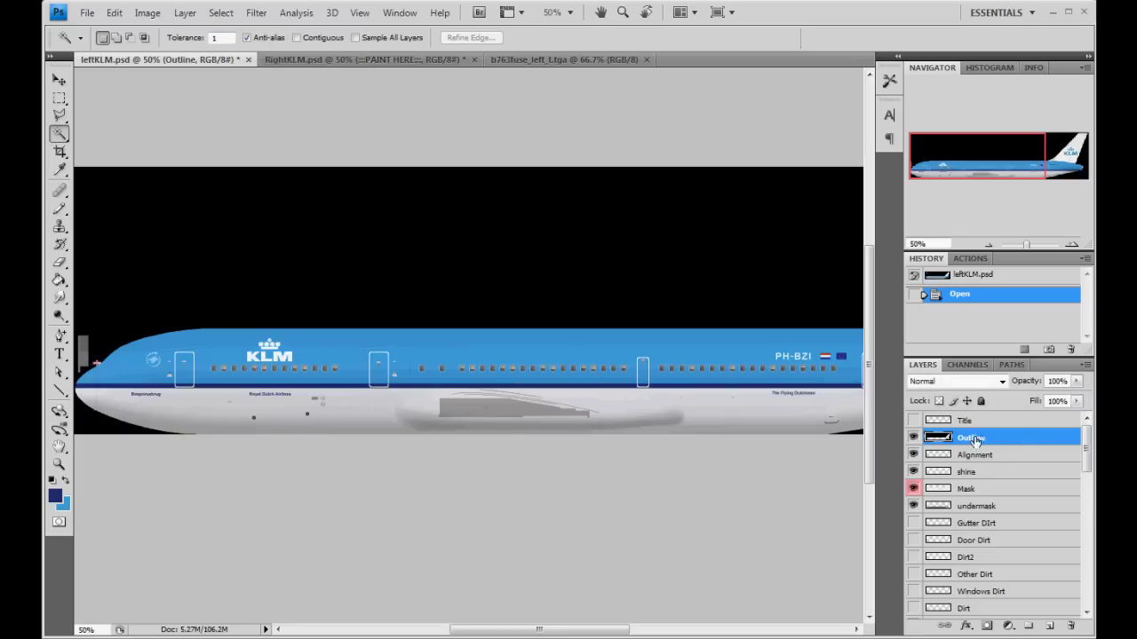
pyautogui.click(585, 235)
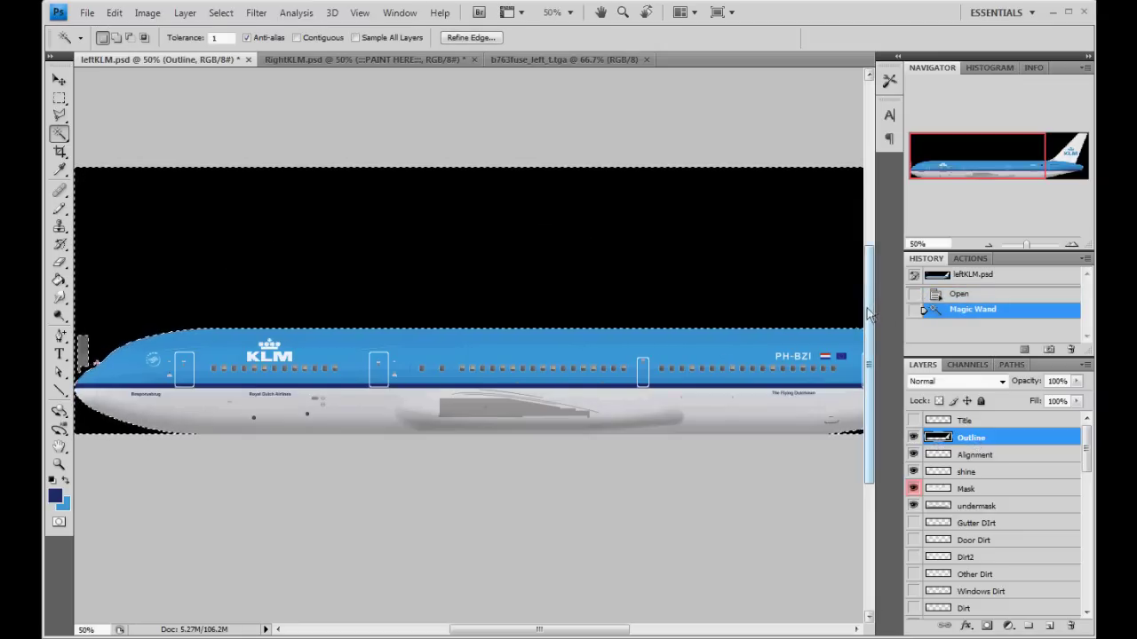
# Step: Hide the Outline layer and duplicate the Background layer as Background copy
pyautogui.click(914, 438)
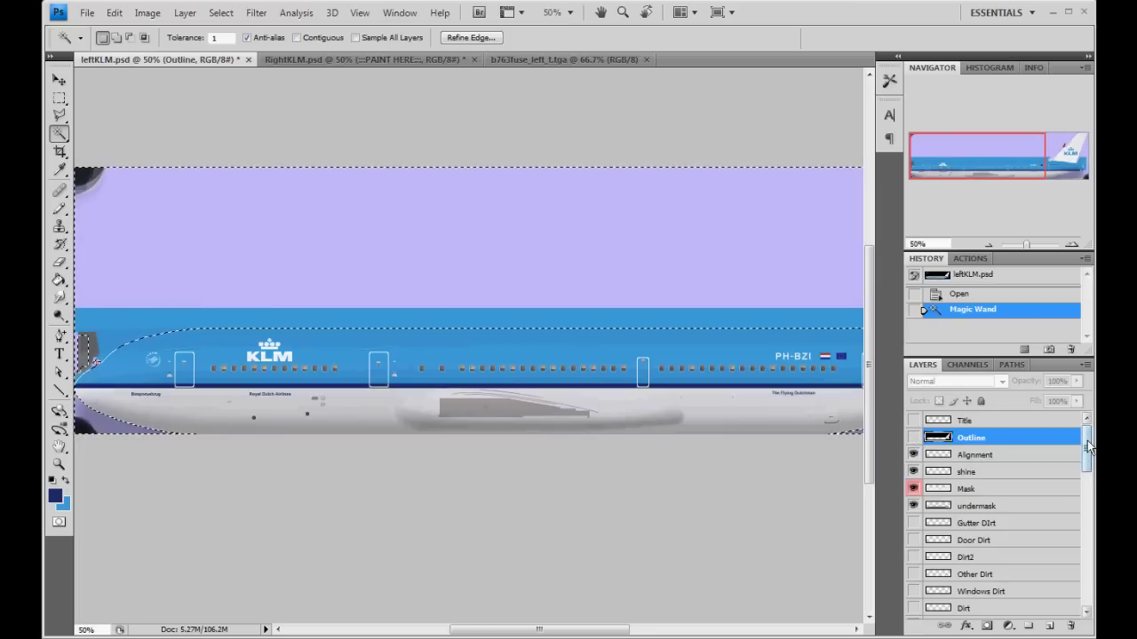
pyautogui.moveTo(1086, 442); pyautogui.dragTo(1091, 570)
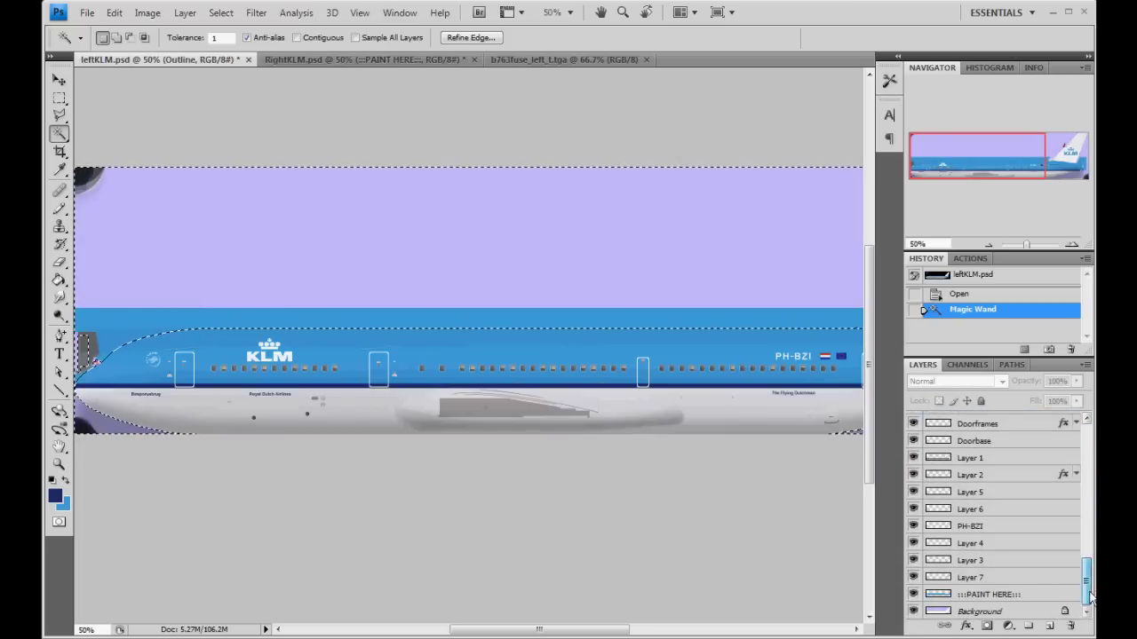
pyautogui.click(1007, 612)
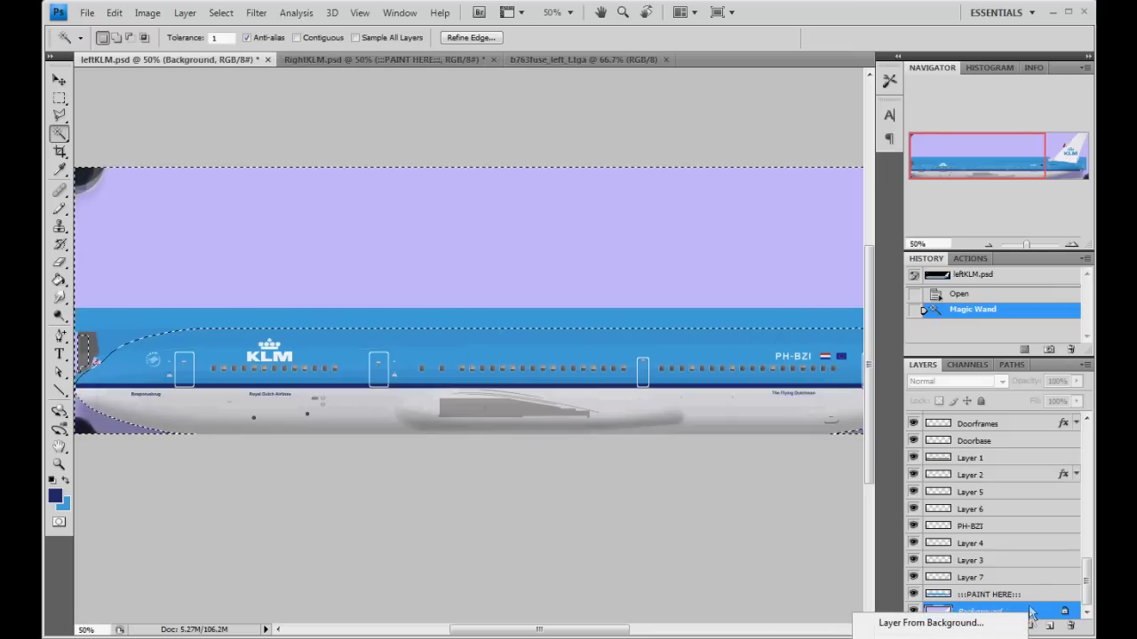
pyautogui.moveTo(1028, 615); pyautogui.dragTo(1049, 626)
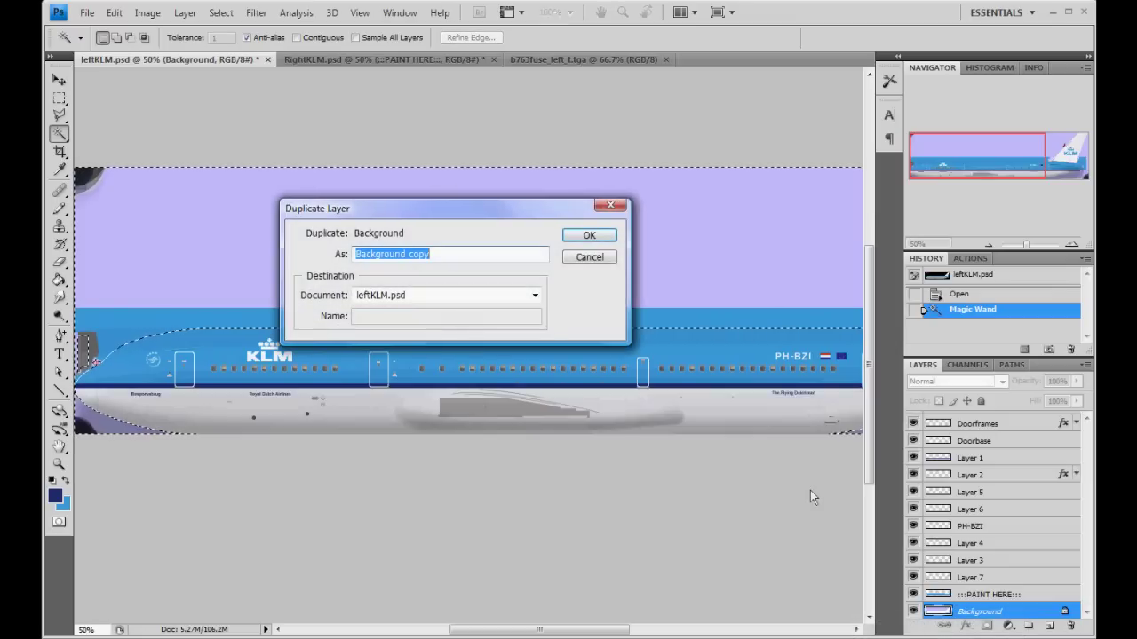
pyautogui.click(609, 236)
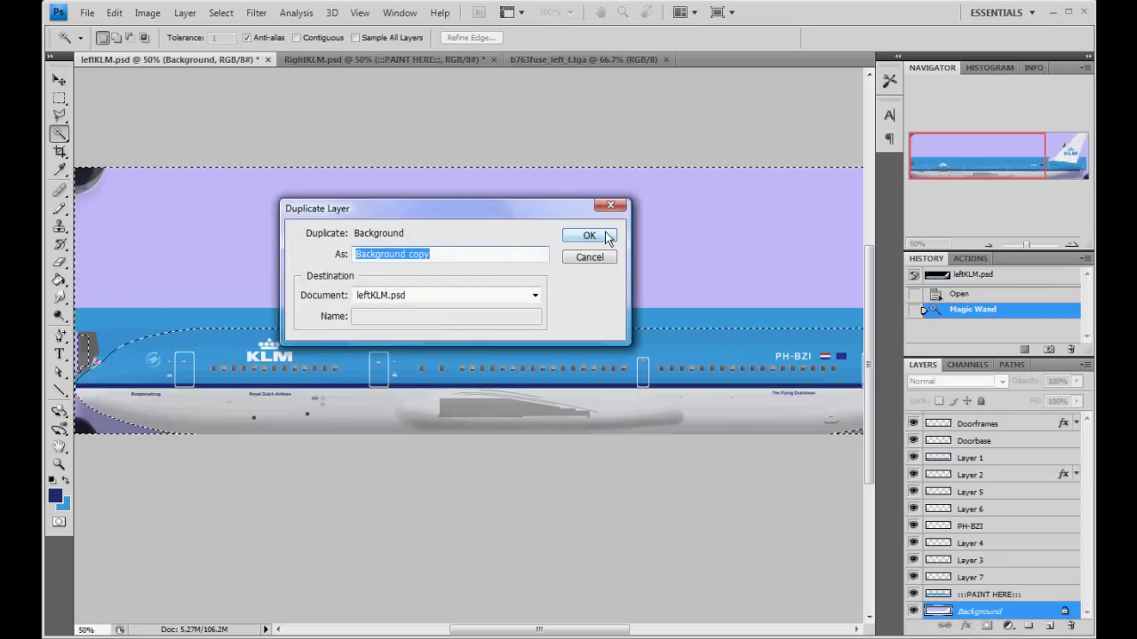
# Step: Hide the original Background and merge the visible layers into Background copy
pyautogui.click(1006, 612)
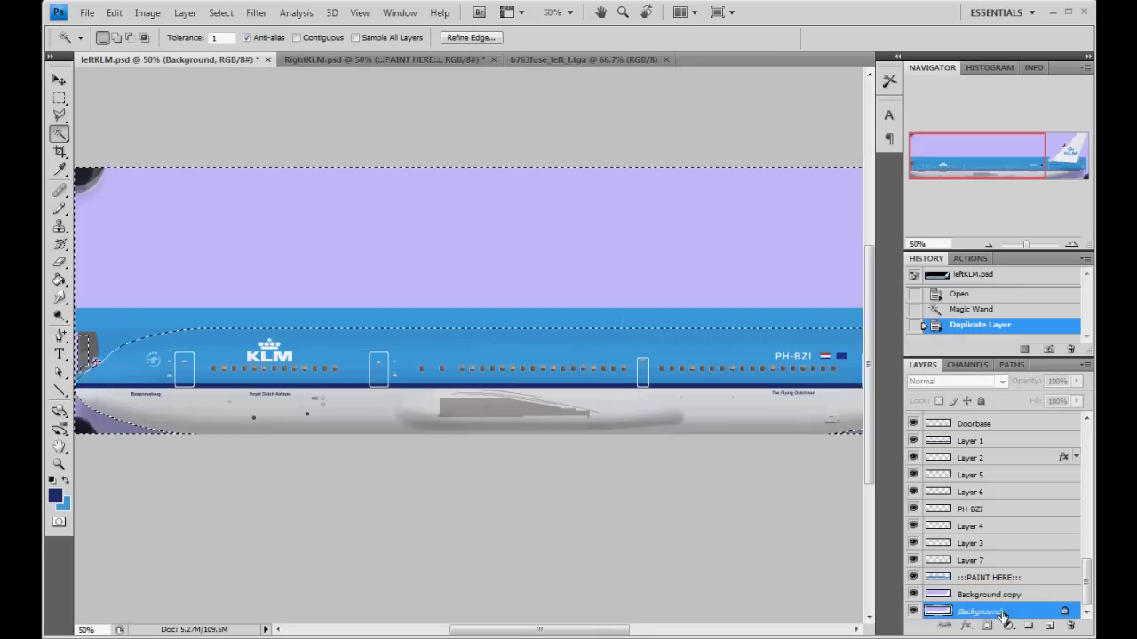
pyautogui.click(913, 611)
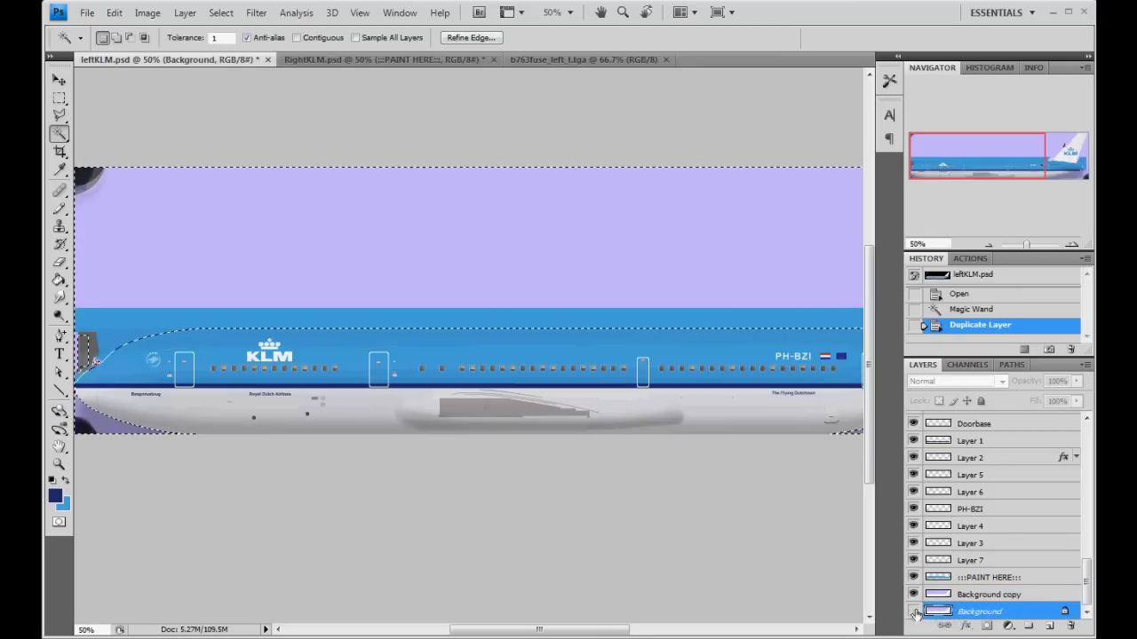
pyautogui.click(1028, 596)
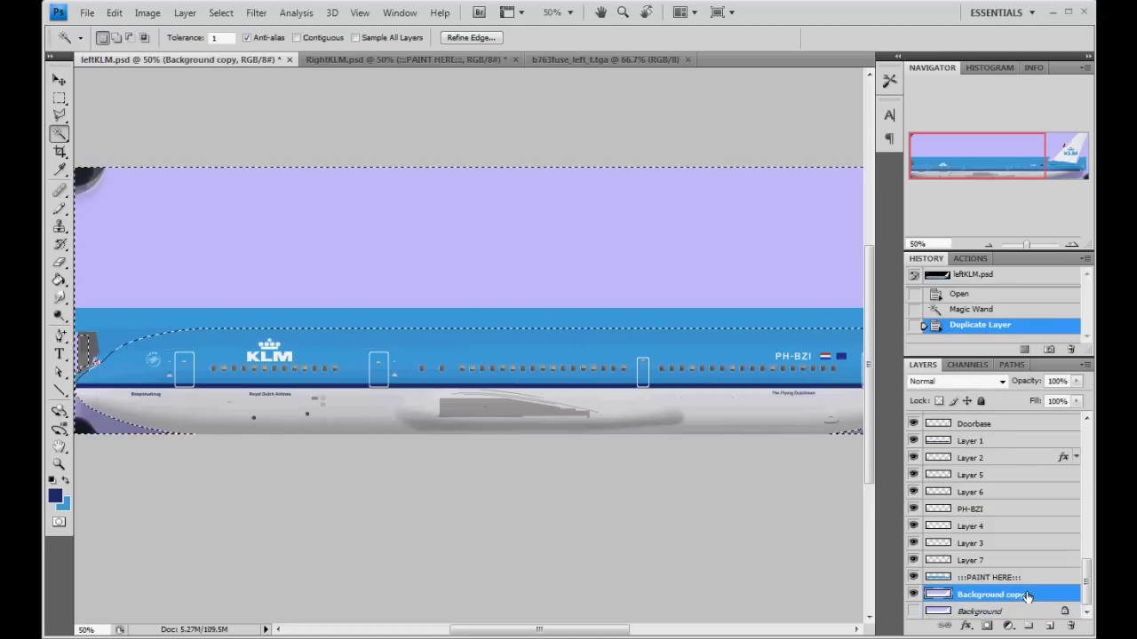
pyautogui.click(185, 12)
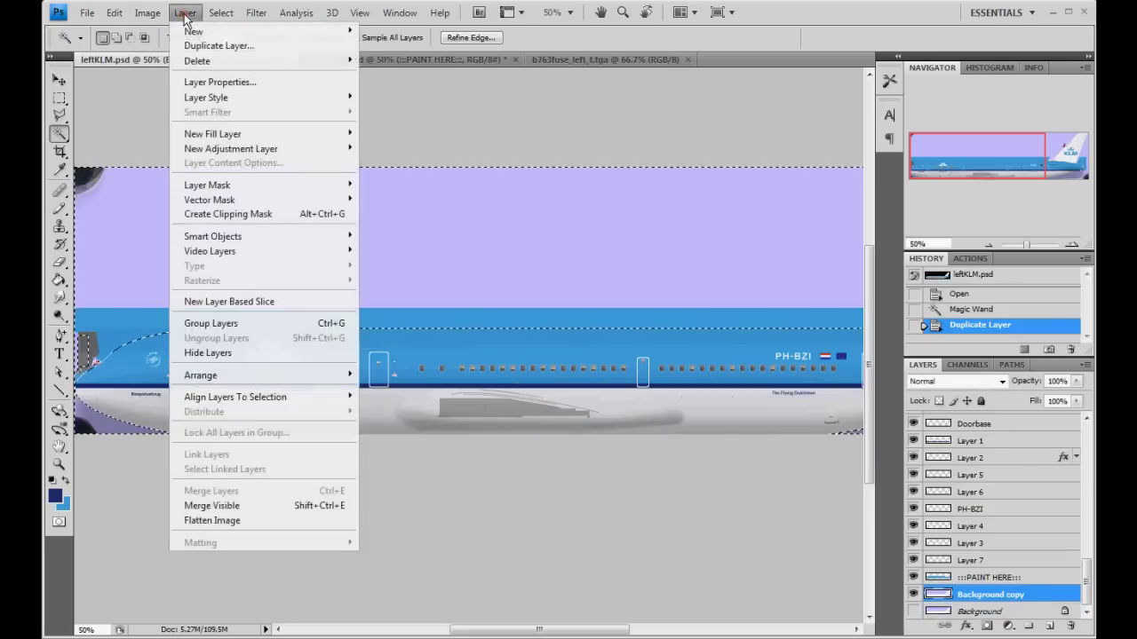
pyautogui.click(242, 507)
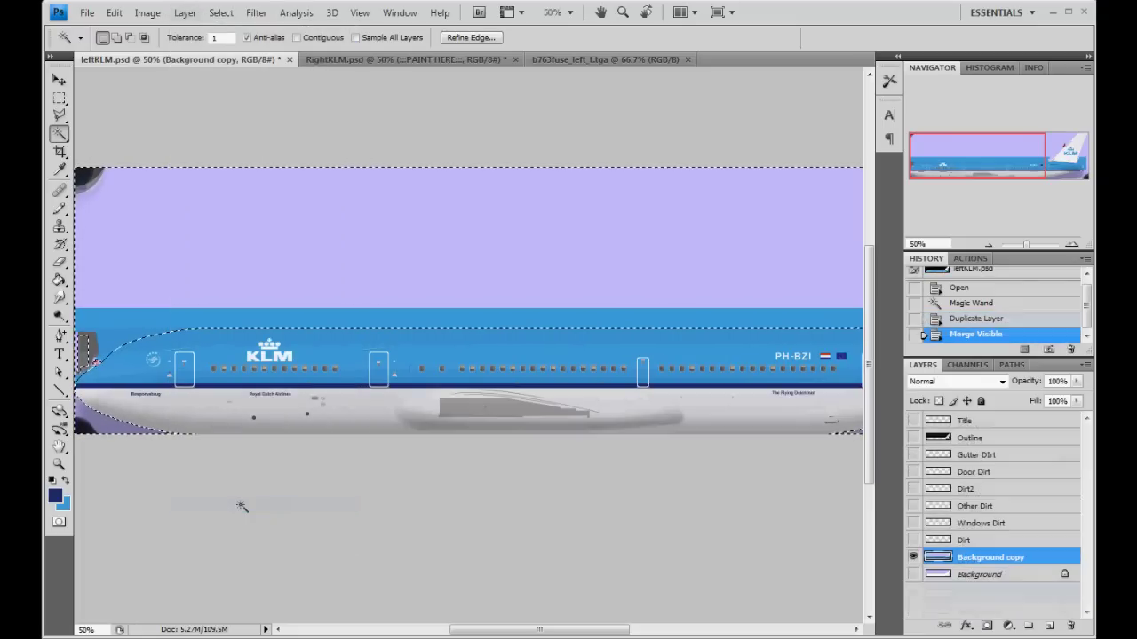
pyautogui.click(913, 556)
pyautogui.click(913, 557)
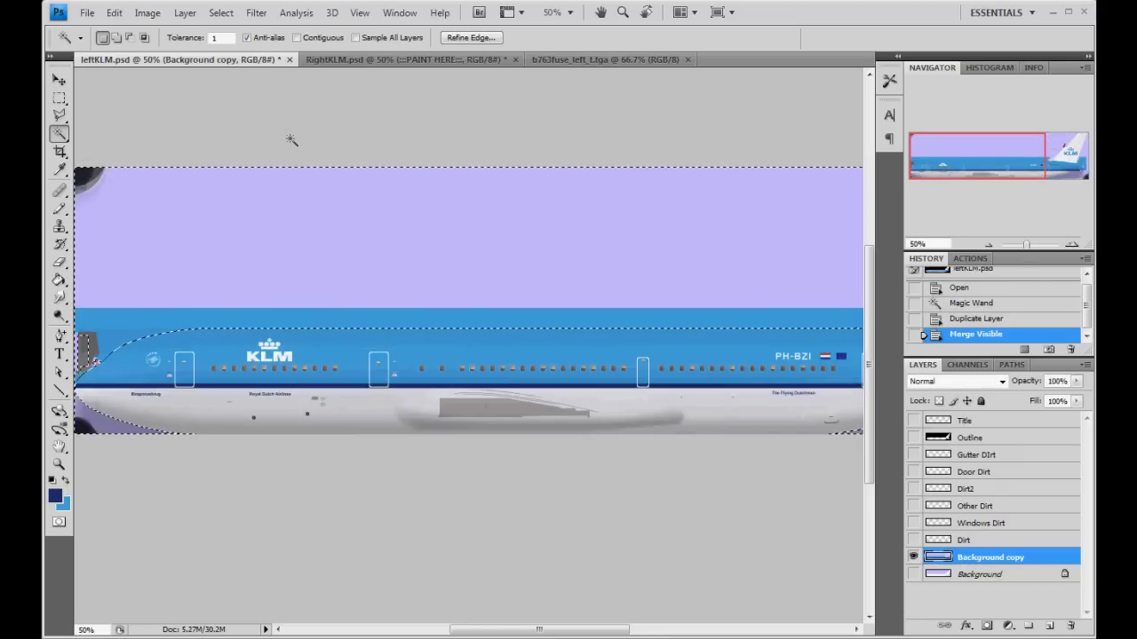
# Step: Delete the selected background and deselect, leaving the fuselage on transparency
pyautogui.press('Delete')
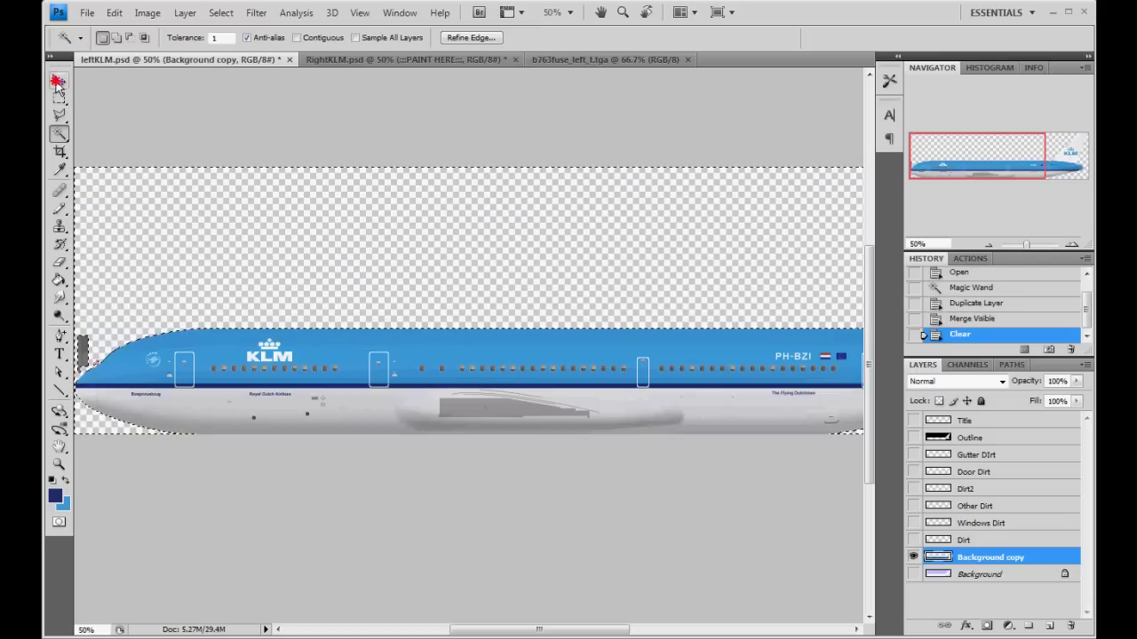
pyautogui.click(58, 81)
pyautogui.hotkey('ctrl', 'd')
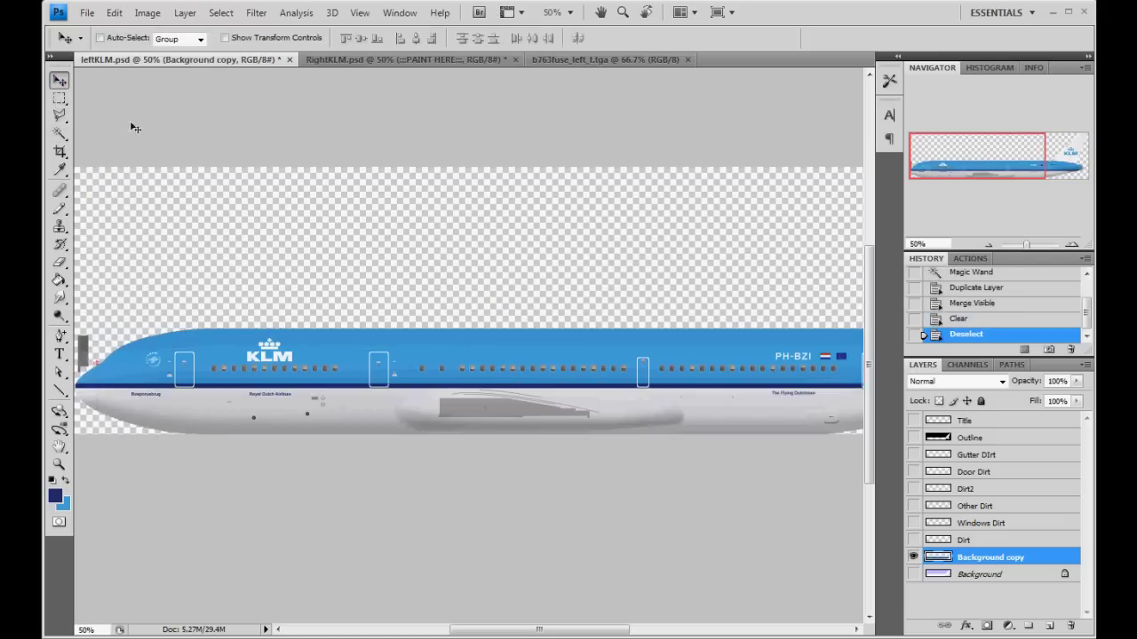
pyautogui.moveTo(1008, 164); pyautogui.dragTo(1043, 159)
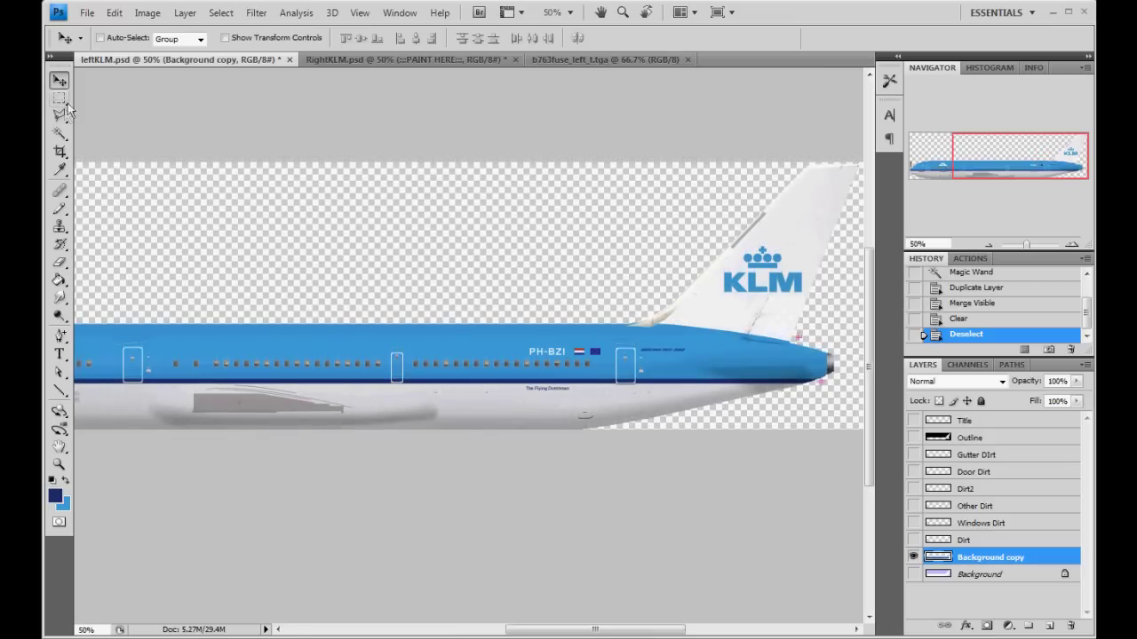
pyautogui.press('m')
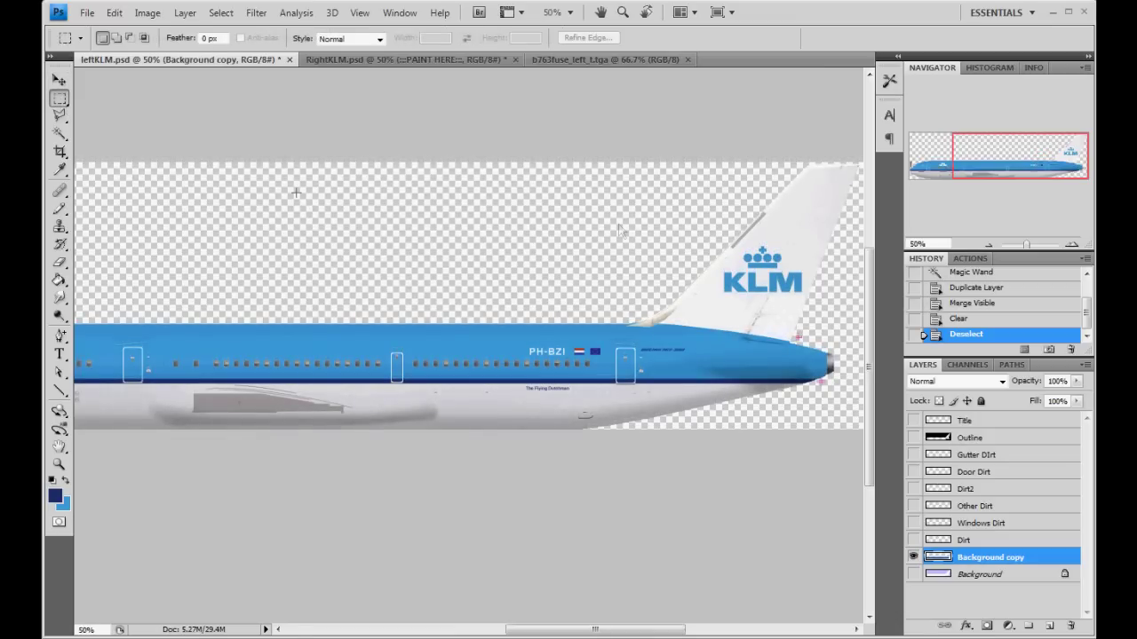
# Step: Marquee the fuselage band in leftKLM.psd, then bring up the b763fuse_left_t.tga texture
pyautogui.click(622, 59)
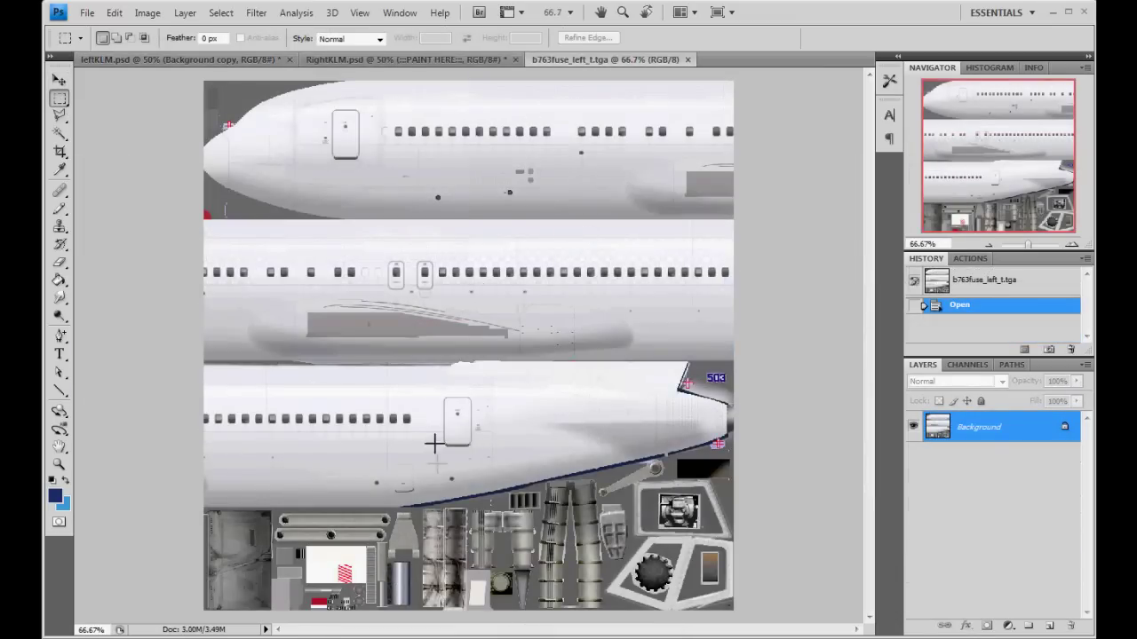
pyautogui.click(247, 60)
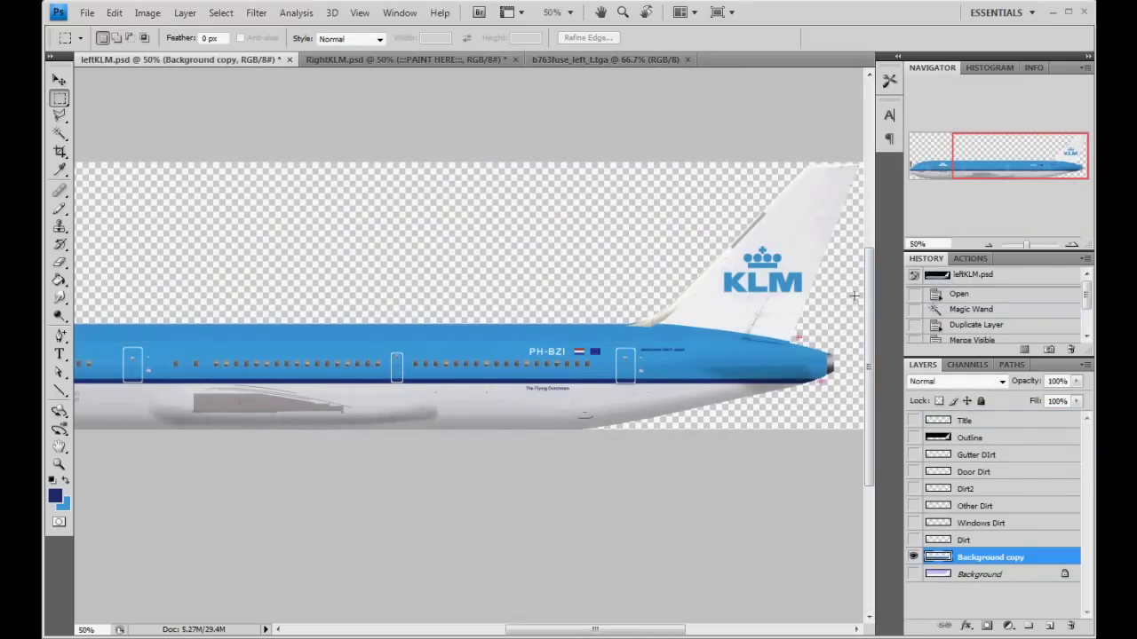
pyautogui.click(573, 59)
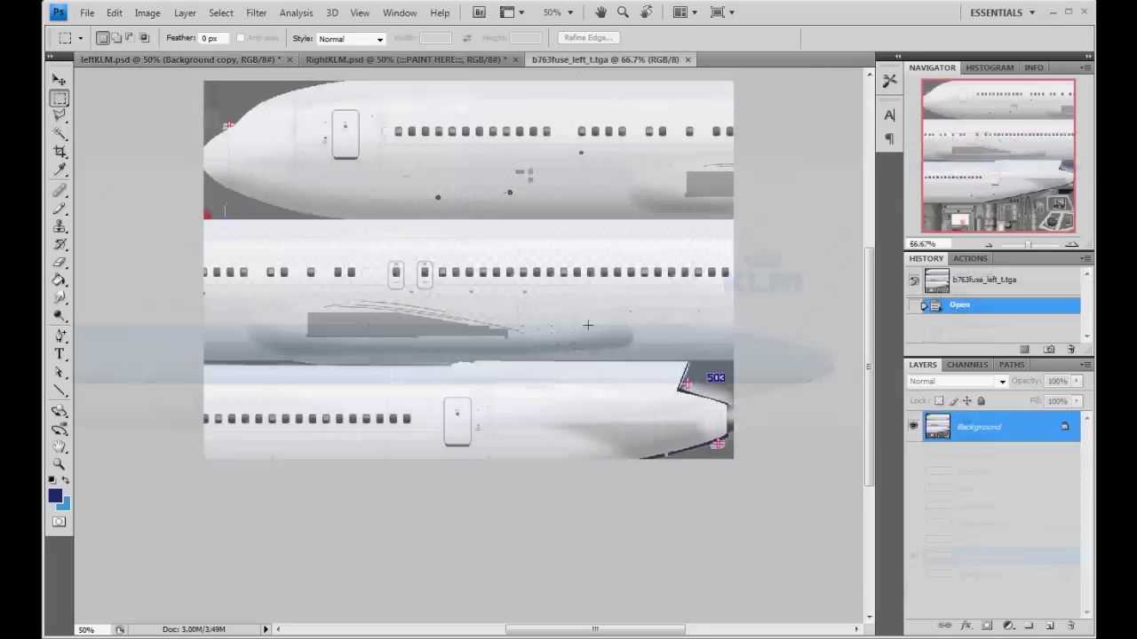
pyautogui.click(169, 59)
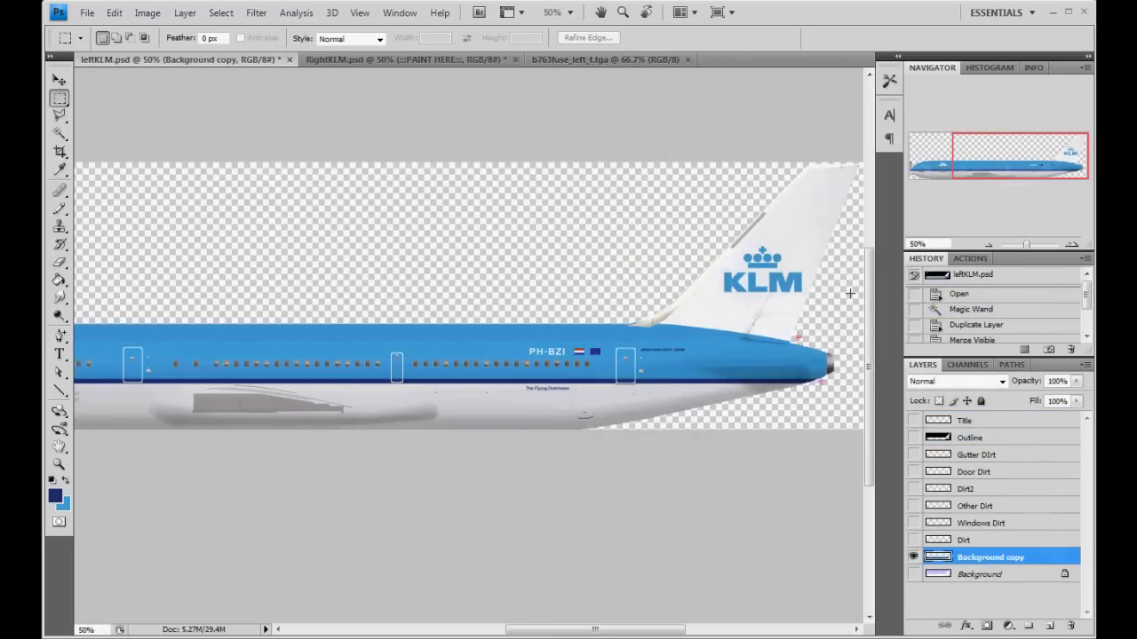
pyautogui.hscroll(-10, 108, 408)
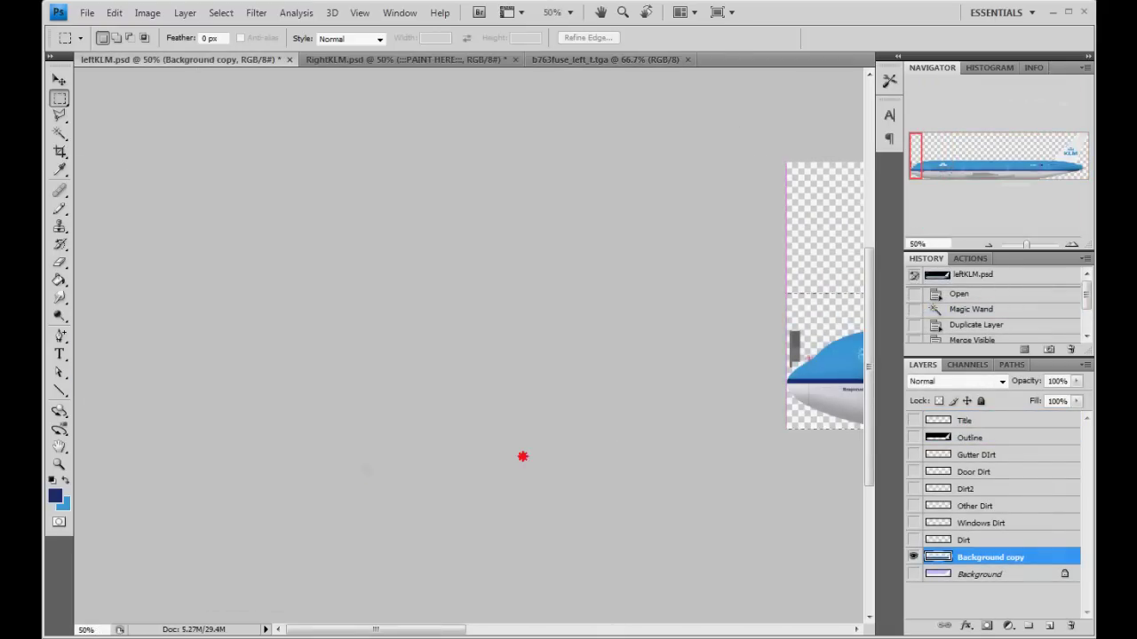
pyautogui.moveTo(449, 629); pyautogui.dragTo(567, 630)
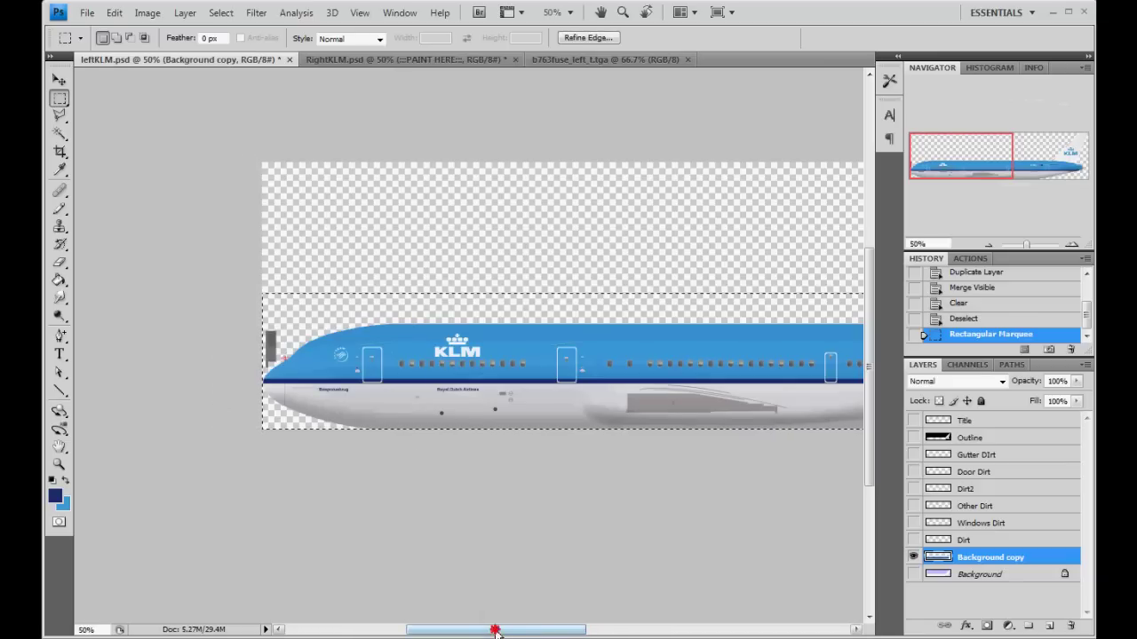
pyautogui.moveTo(495, 630)
pyautogui.mouseDown()
pyautogui.moveTo(632, 631)
pyautogui.moveTo(492, 629)
pyautogui.mouseUp()
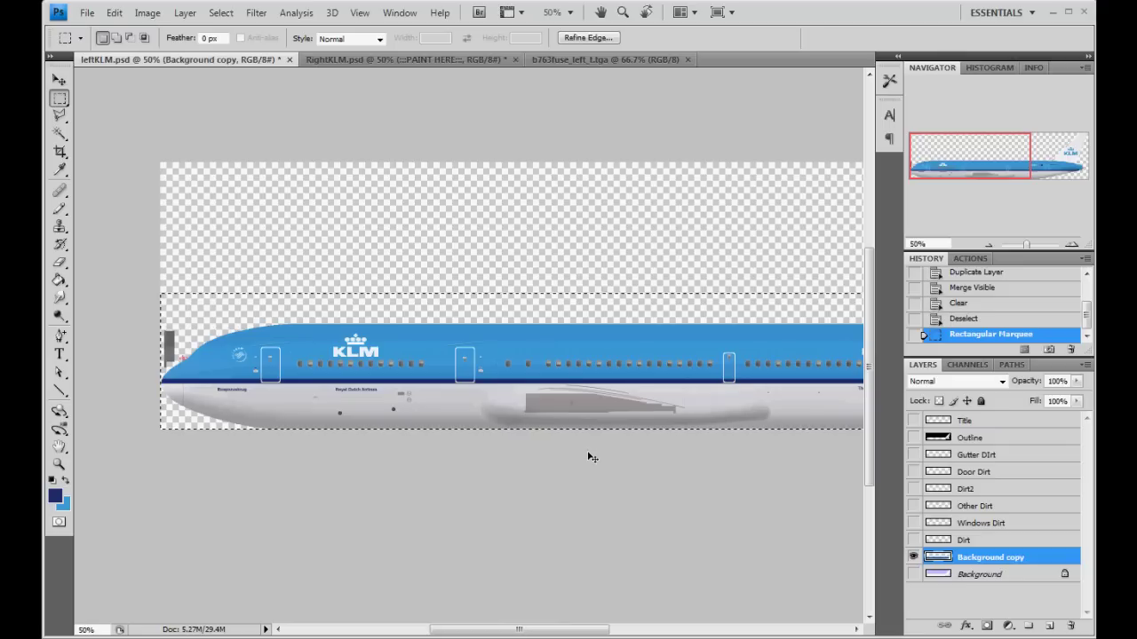
pyautogui.click(575, 57)
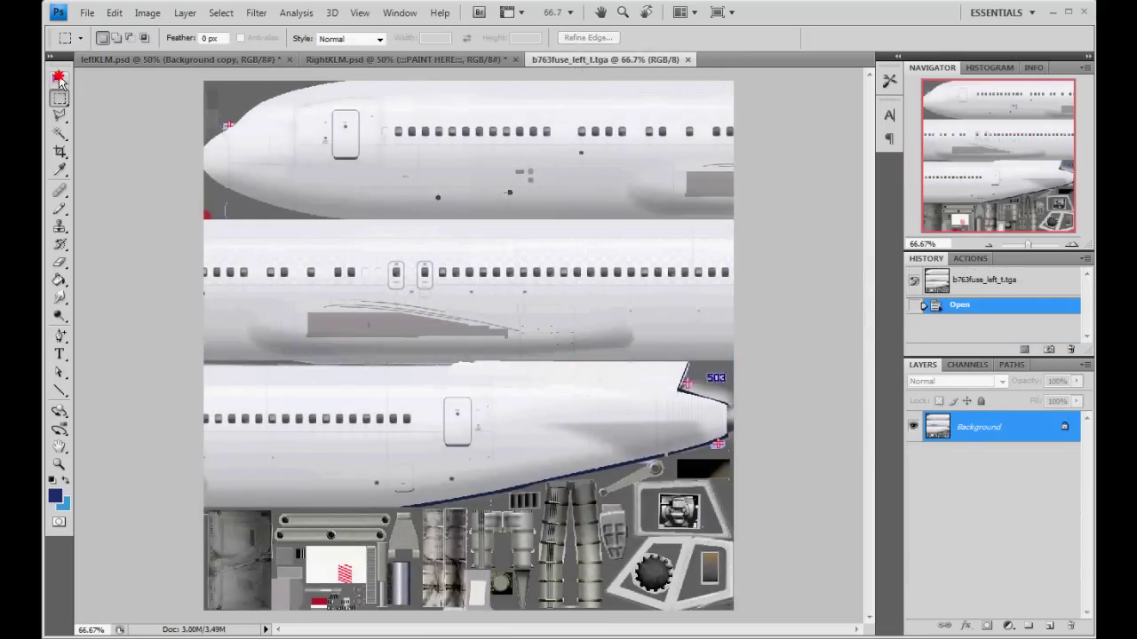
# Step: At 100% zoom, paste the KLM livery as Layer 1 over the top fuselage strip
pyautogui.click(59, 79)
pyautogui.click(1072, 245)
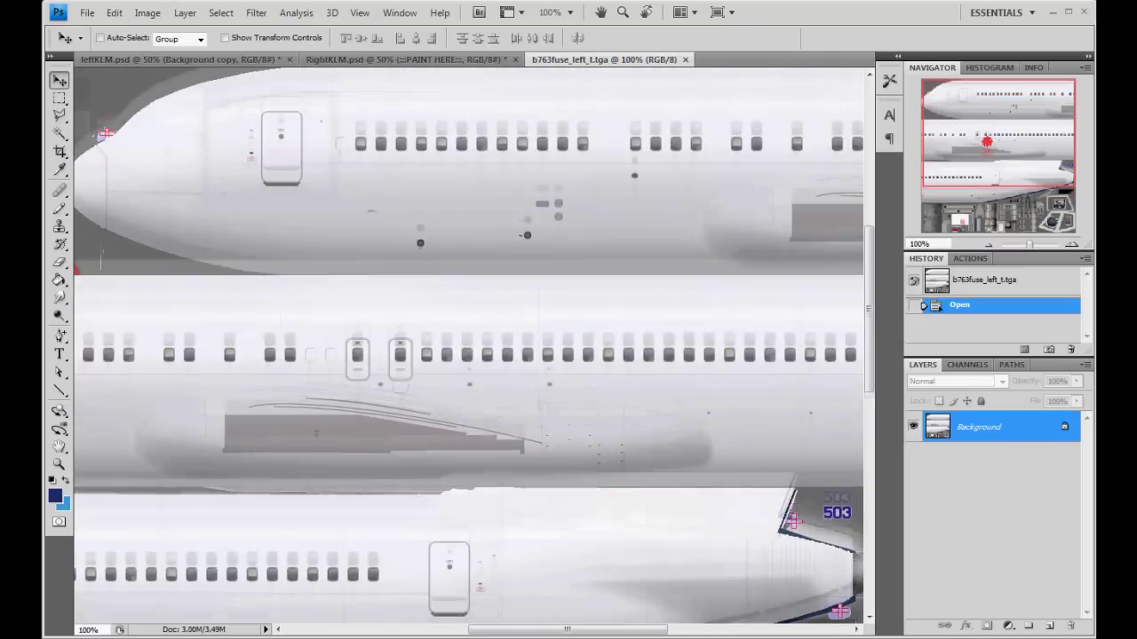
pyautogui.hotkey('ctrl', 'v')
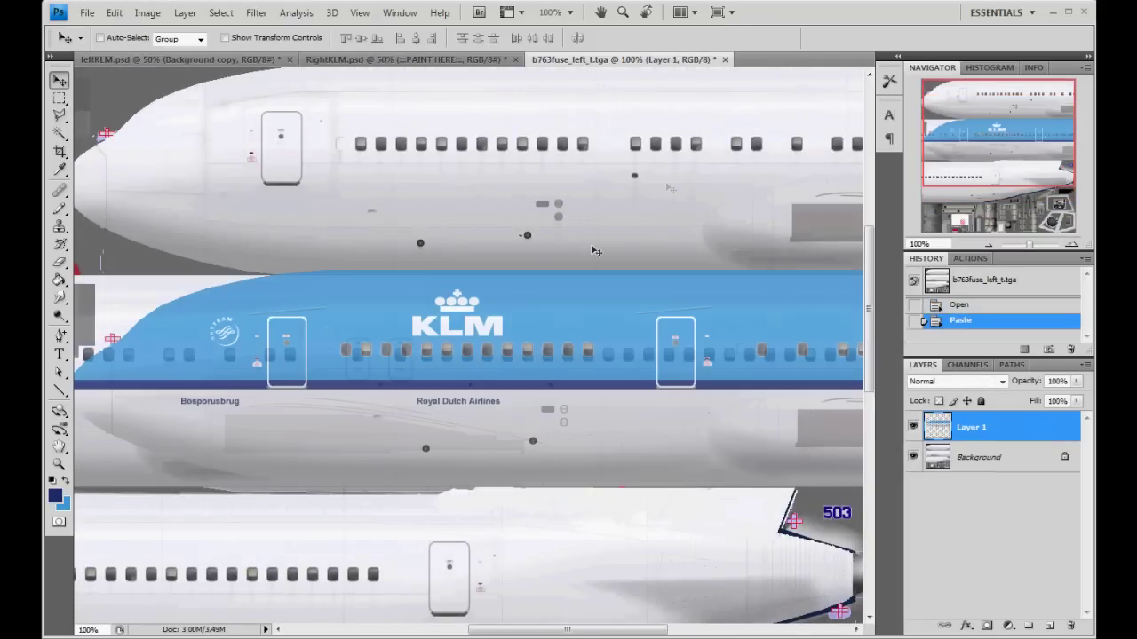
pyautogui.moveTo(315, 368); pyautogui.dragTo(314, 168)
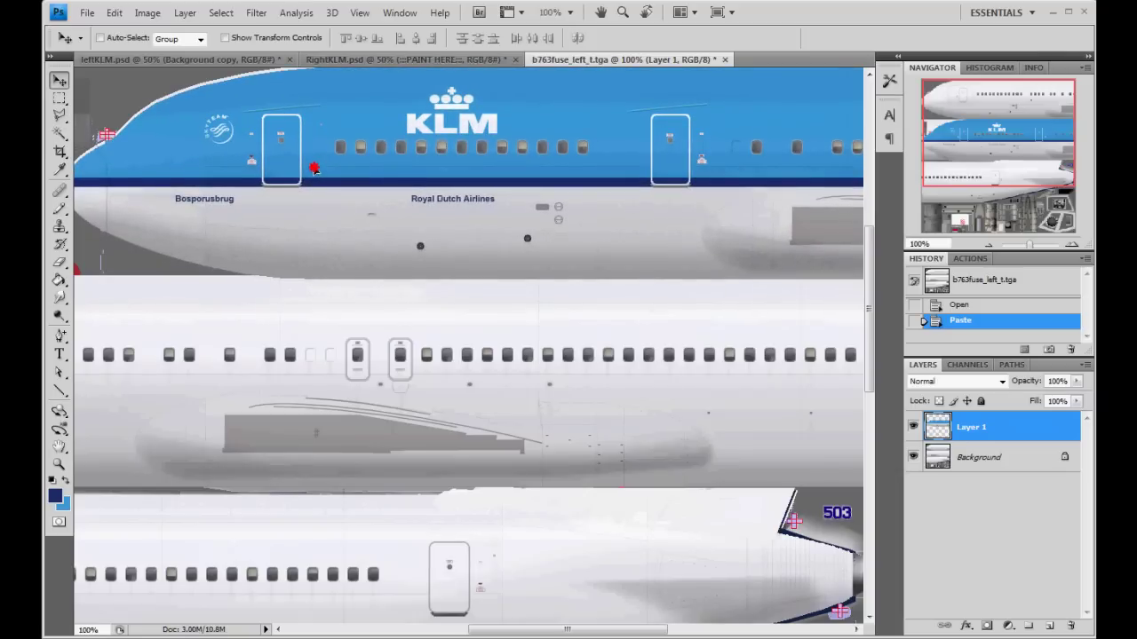
pyautogui.press('Up')
pyautogui.press('Up')
pyautogui.press('Up')
pyautogui.press('Up')
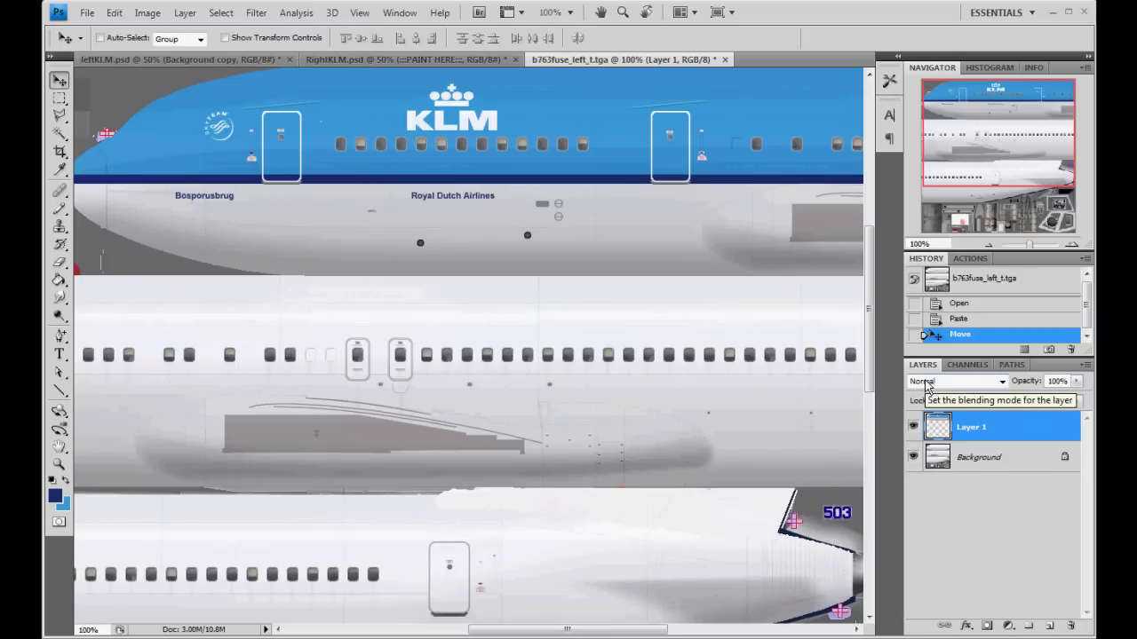
# Step: Toggle Layer 1's visibility repeatedly to verify its alignment with the texture
pyautogui.click(913, 427)
pyautogui.click(913, 427)
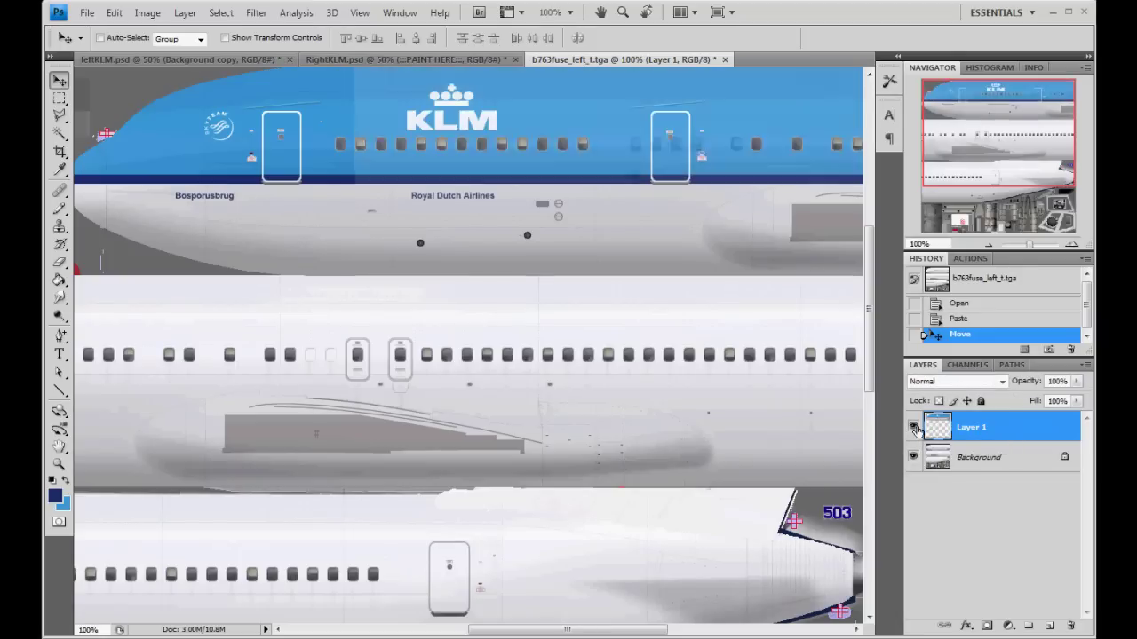
pyautogui.click(913, 427)
pyautogui.click(913, 428)
pyautogui.click(913, 427)
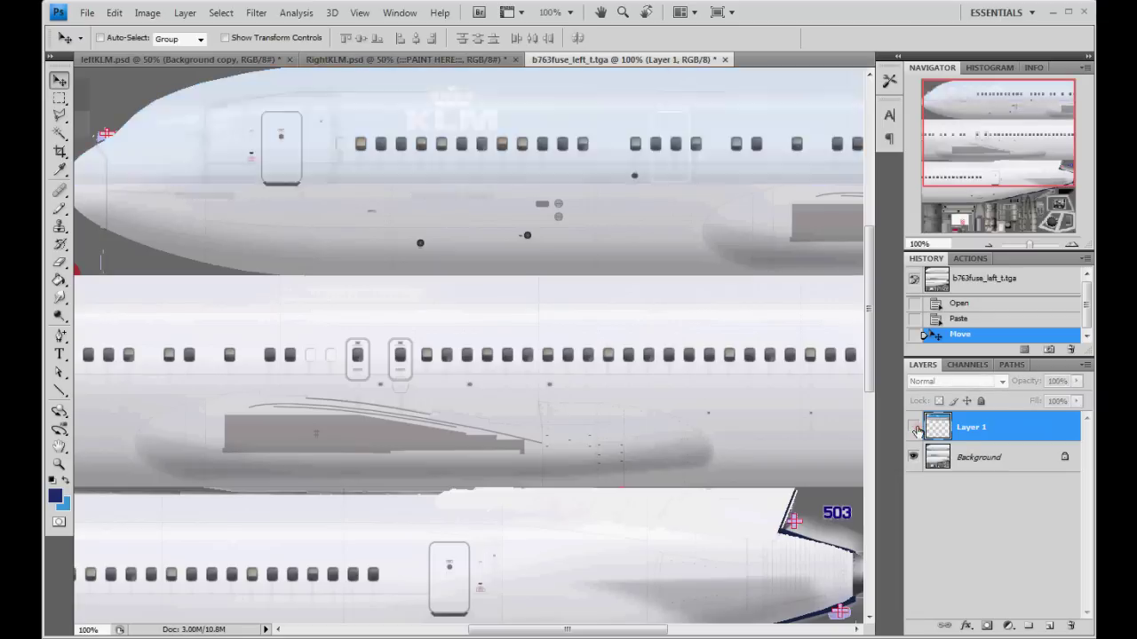
pyautogui.click(913, 427)
pyautogui.click(913, 427)
pyautogui.click(913, 428)
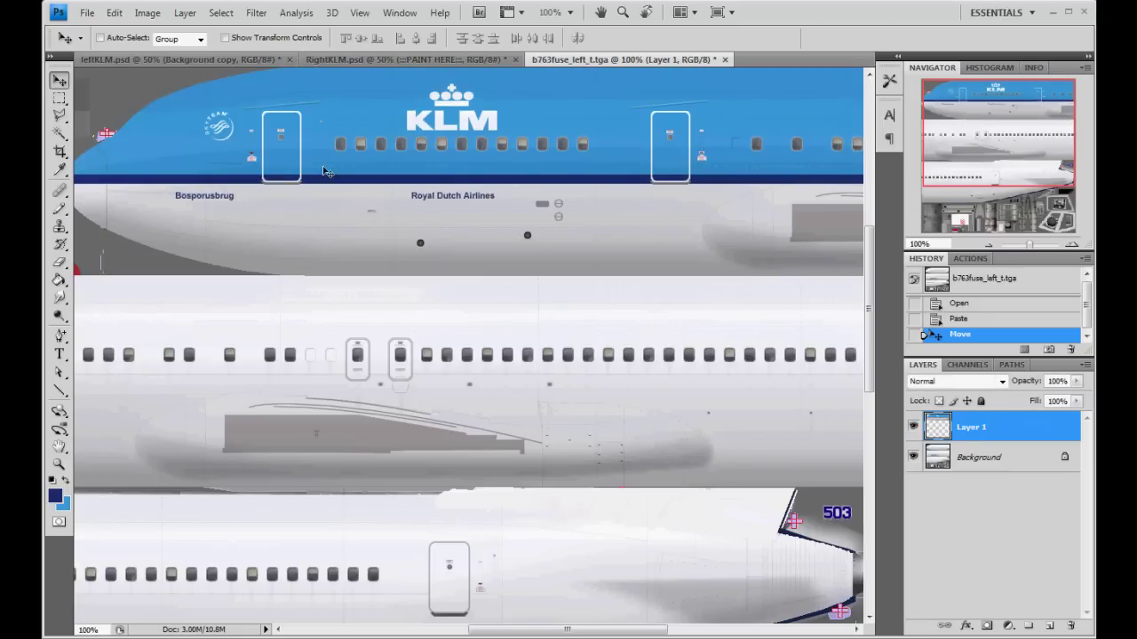
pyautogui.click(913, 427)
pyautogui.click(913, 427)
pyautogui.click(913, 427)
pyautogui.click(913, 427)
pyautogui.moveTo(997, 156); pyautogui.dragTo(997, 167)
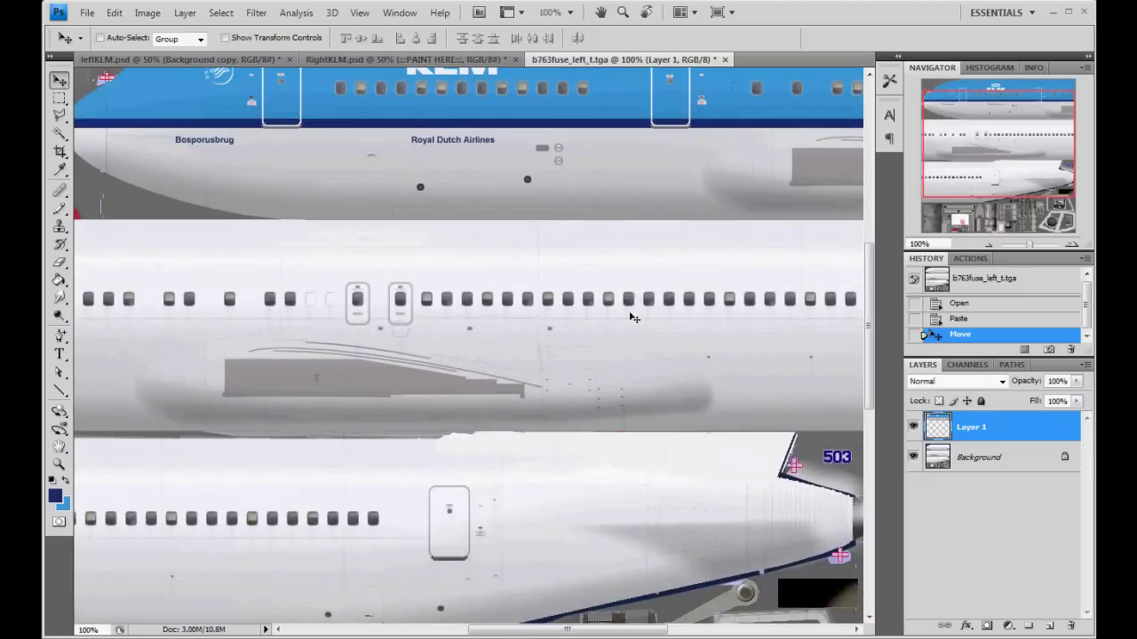
# Step: Paste a second KLM strip as Layer 2 over the middle fuselage in Multiply mode
pyautogui.hotkey('ctrl', 'v')
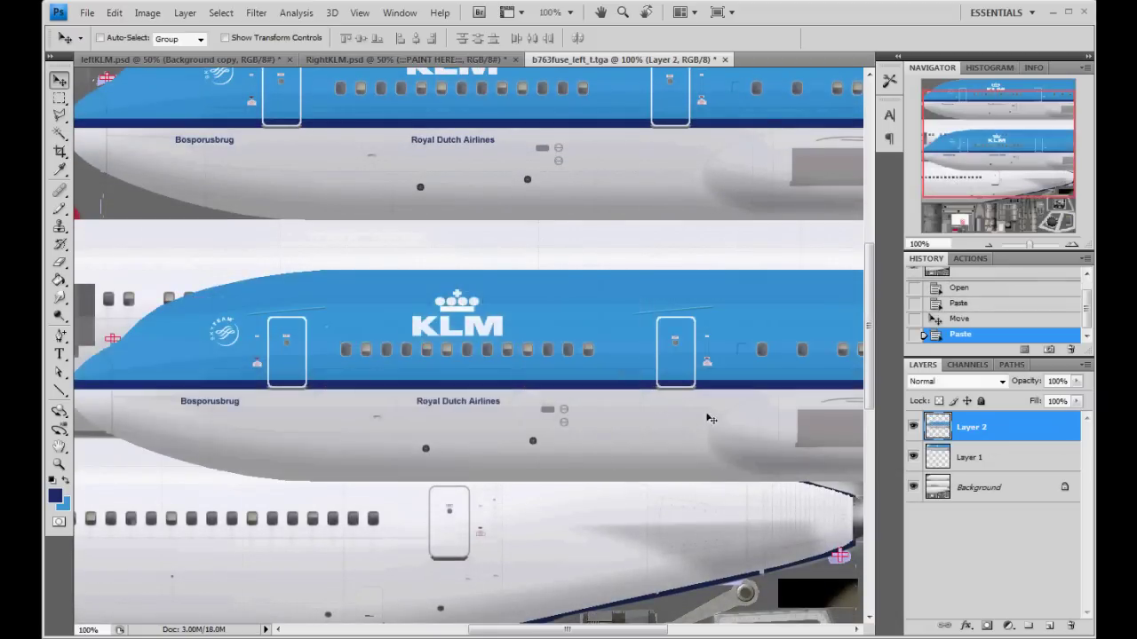
pyautogui.moveTo(758, 424); pyautogui.dragTo(488, 475)
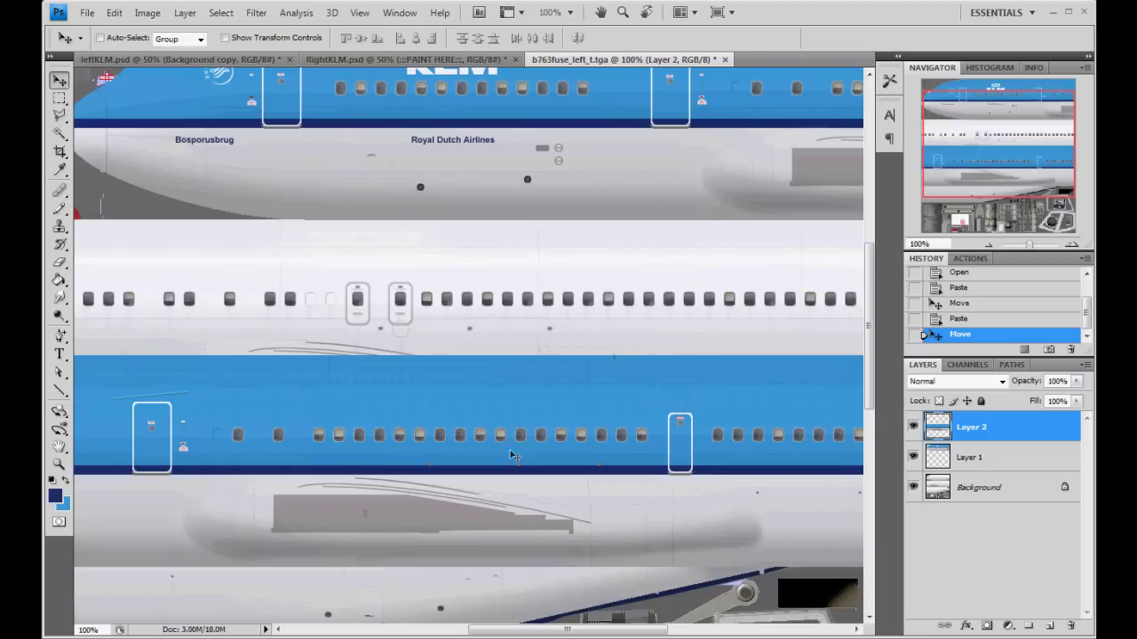
pyautogui.moveTo(512, 455); pyautogui.dragTo(447, 315)
pyautogui.click(956, 381)
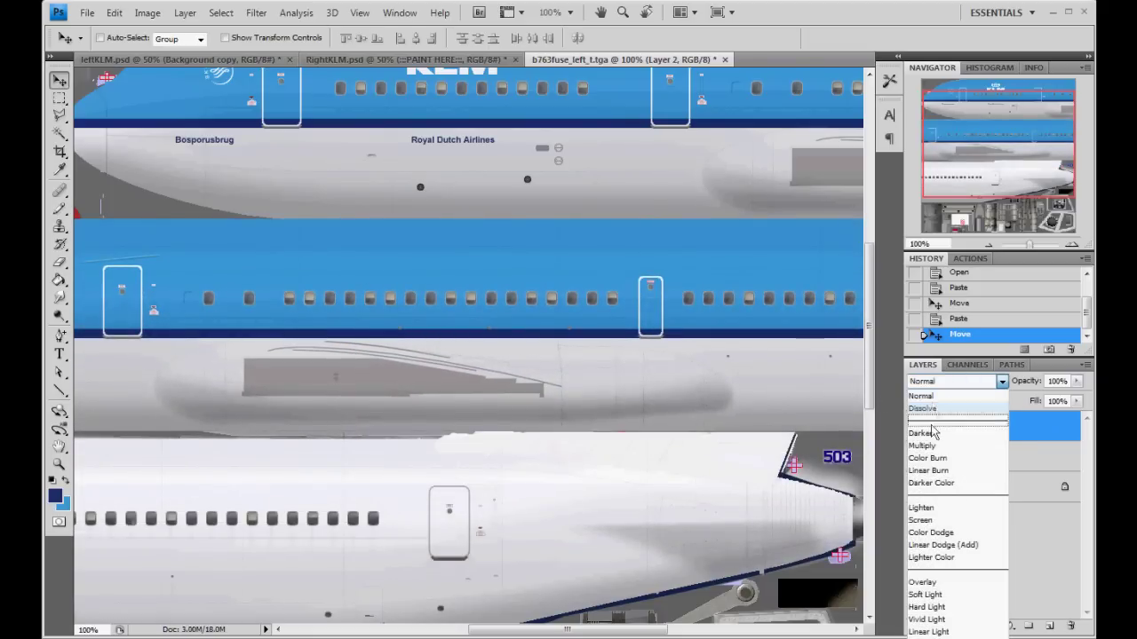
pyautogui.click(922, 445)
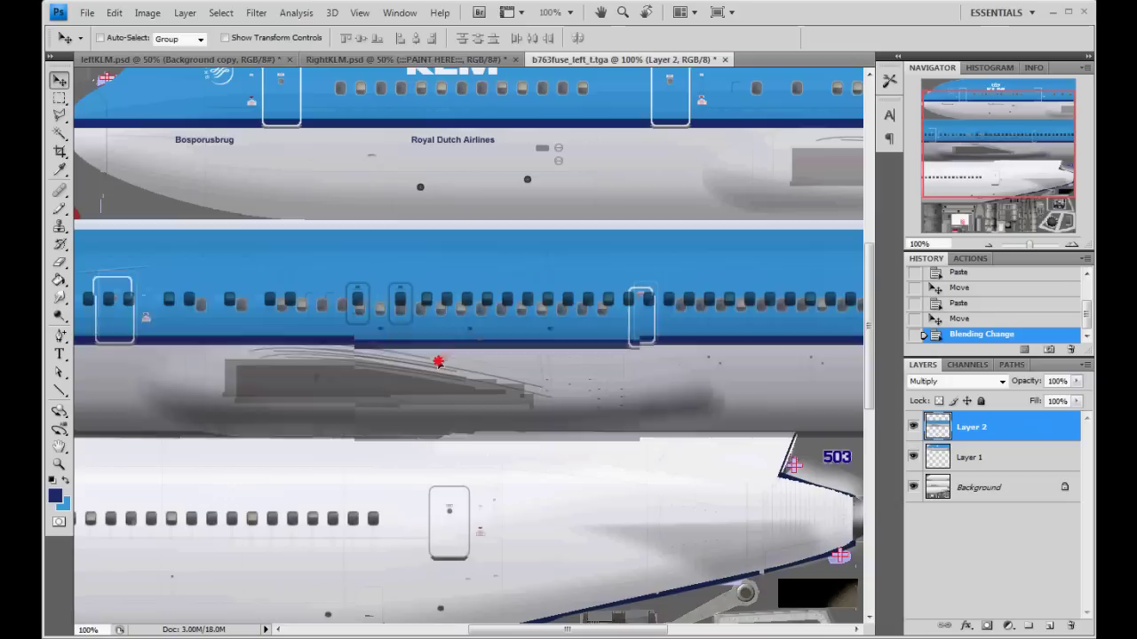
pyautogui.moveTo(438, 362); pyautogui.dragTo(422, 350)
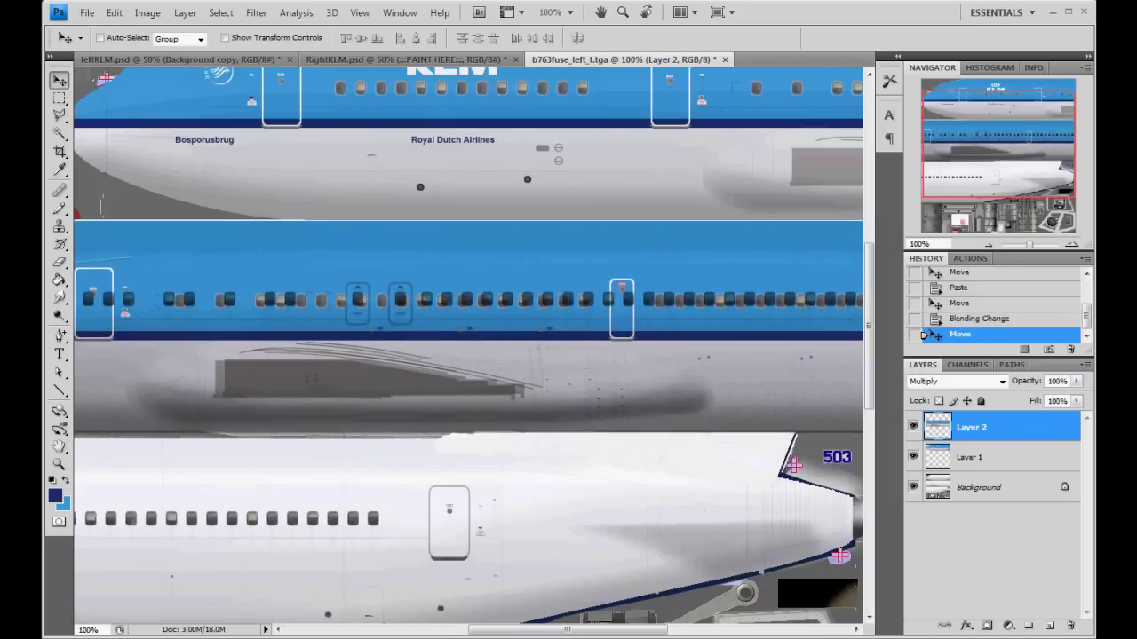
# Step: Zoom in and nudge Layer 2 until the doubled lines merge, then return to 100%
pyautogui.click(1072, 245)
pyautogui.click(1072, 245)
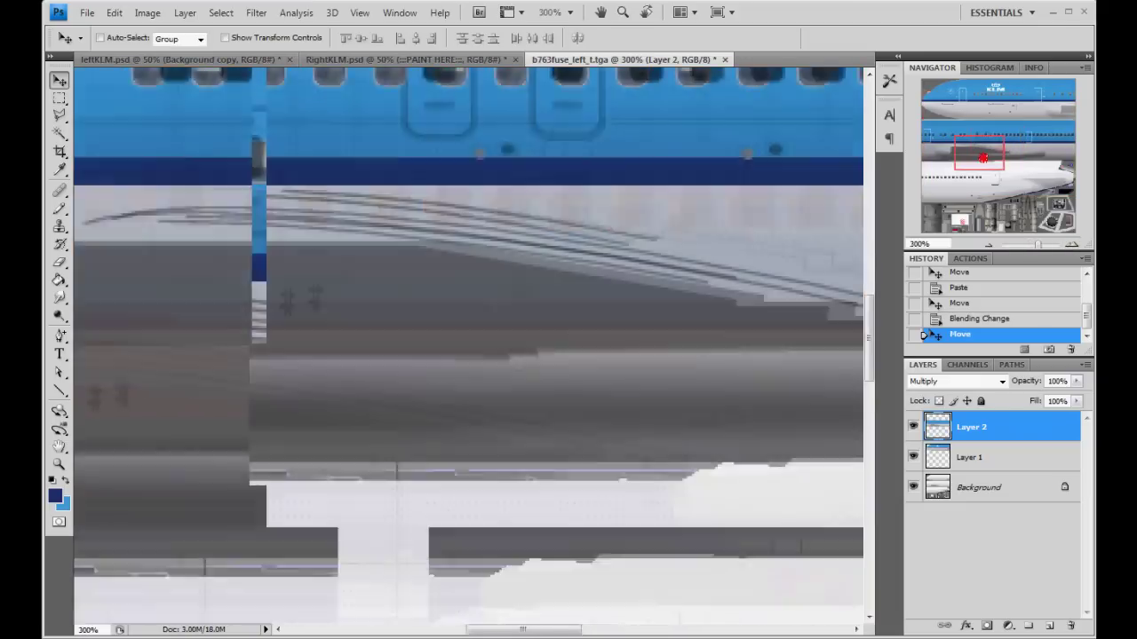
pyautogui.moveTo(444, 312); pyautogui.dragTo(467, 308)
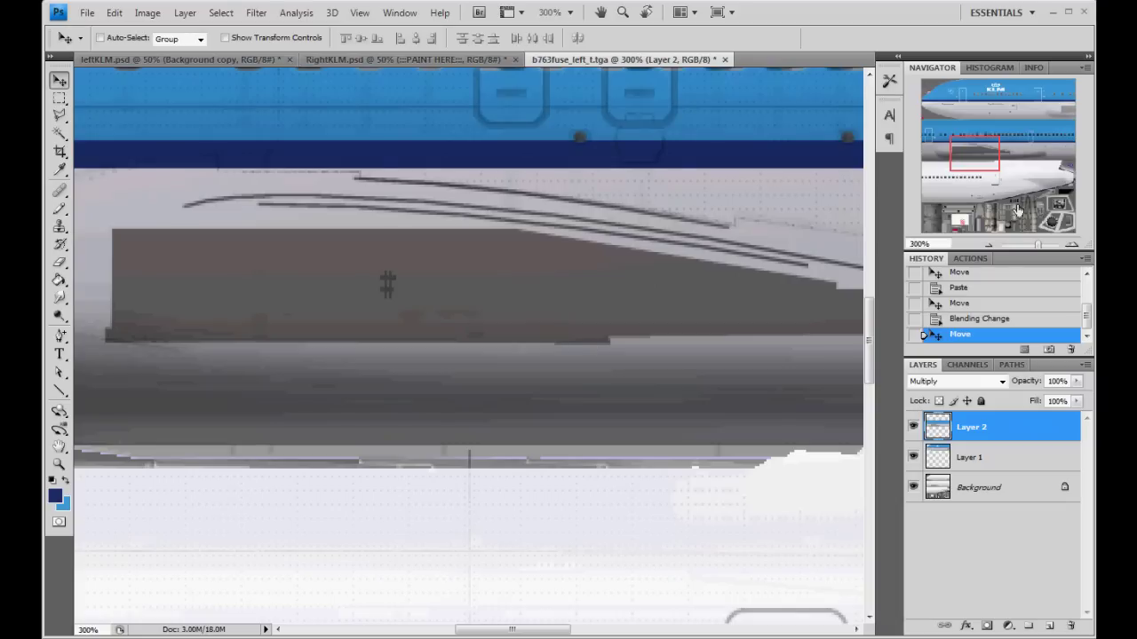
pyautogui.click(991, 246)
pyautogui.click(991, 246)
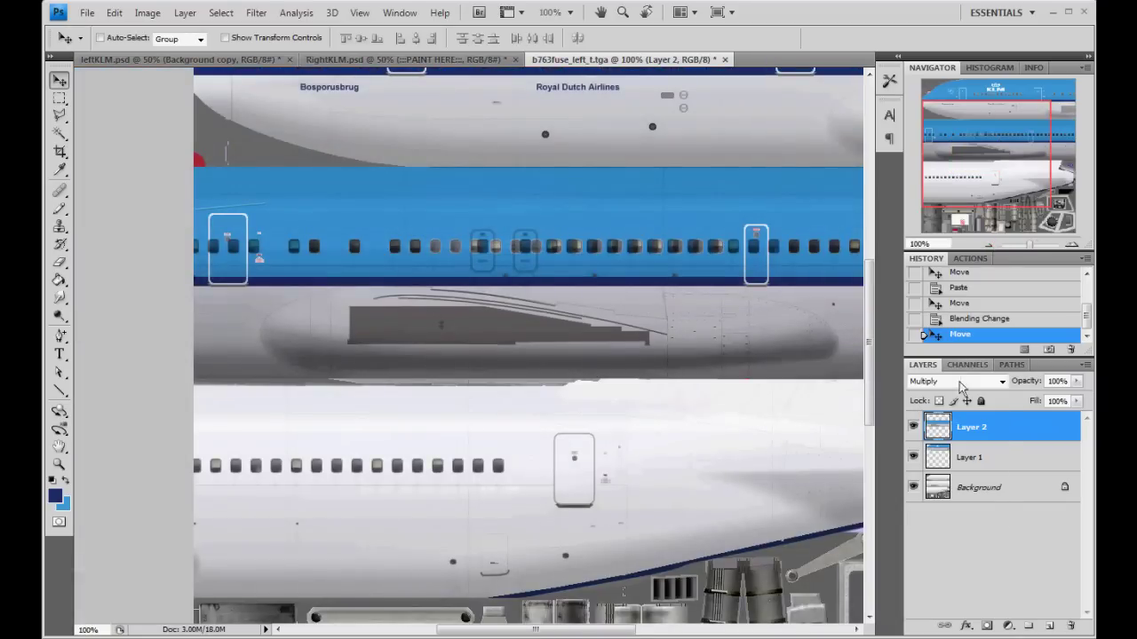
# Step: Set Layer 2 back to Normal blend mode and toggle its visibility to compare
pyautogui.click(961, 381)
pyautogui.click(952, 396)
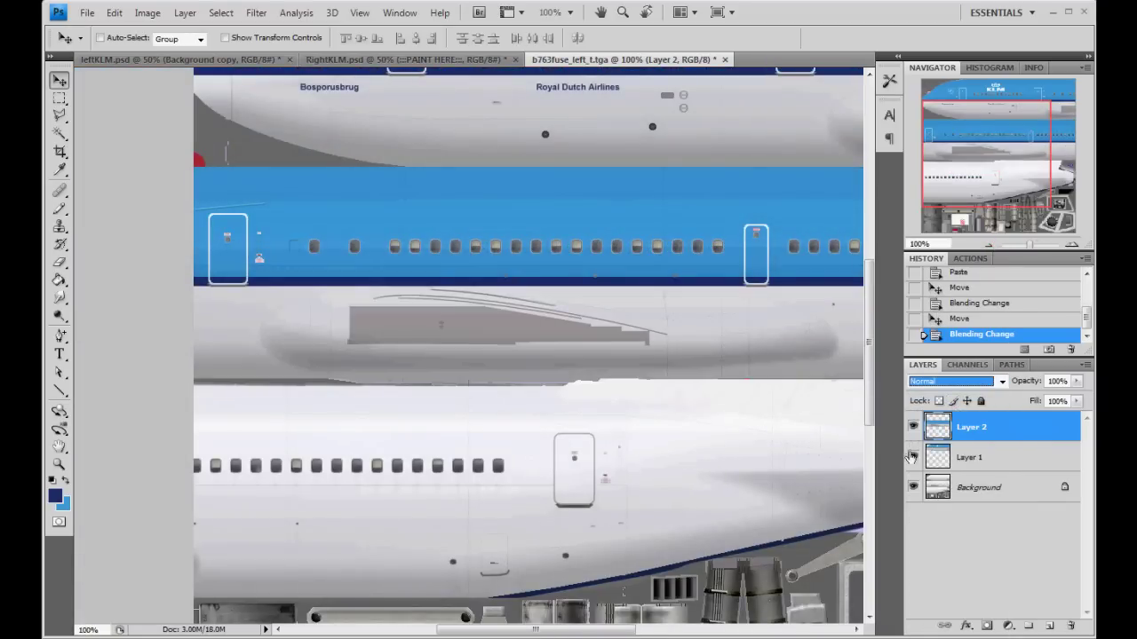
pyautogui.click(913, 428)
pyautogui.click(913, 427)
pyautogui.click(913, 427)
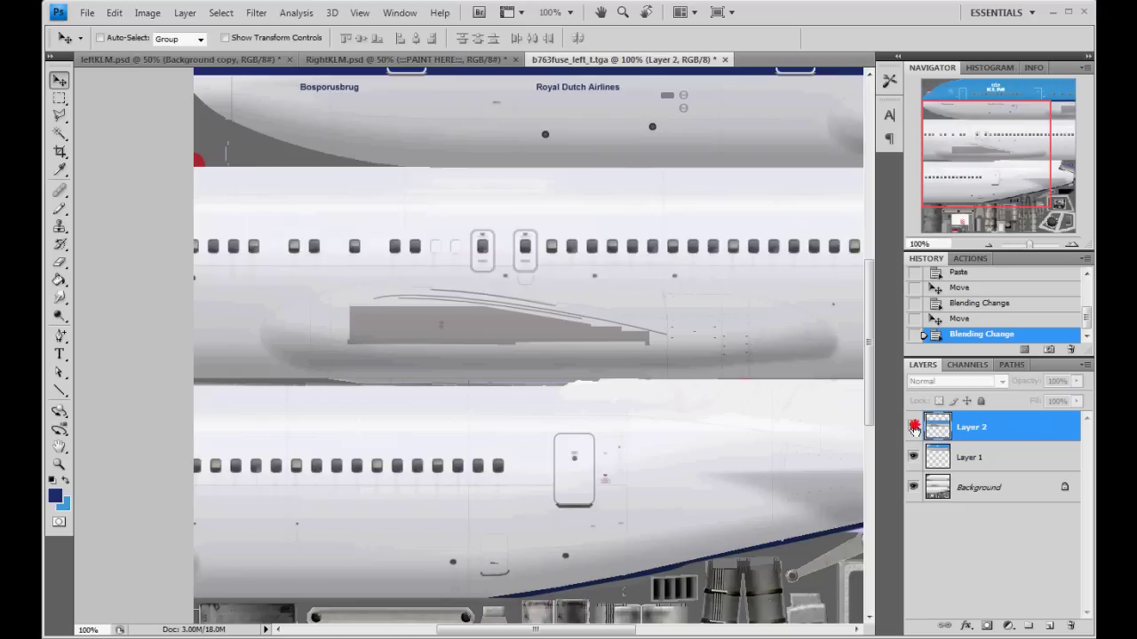
pyautogui.click(913, 427)
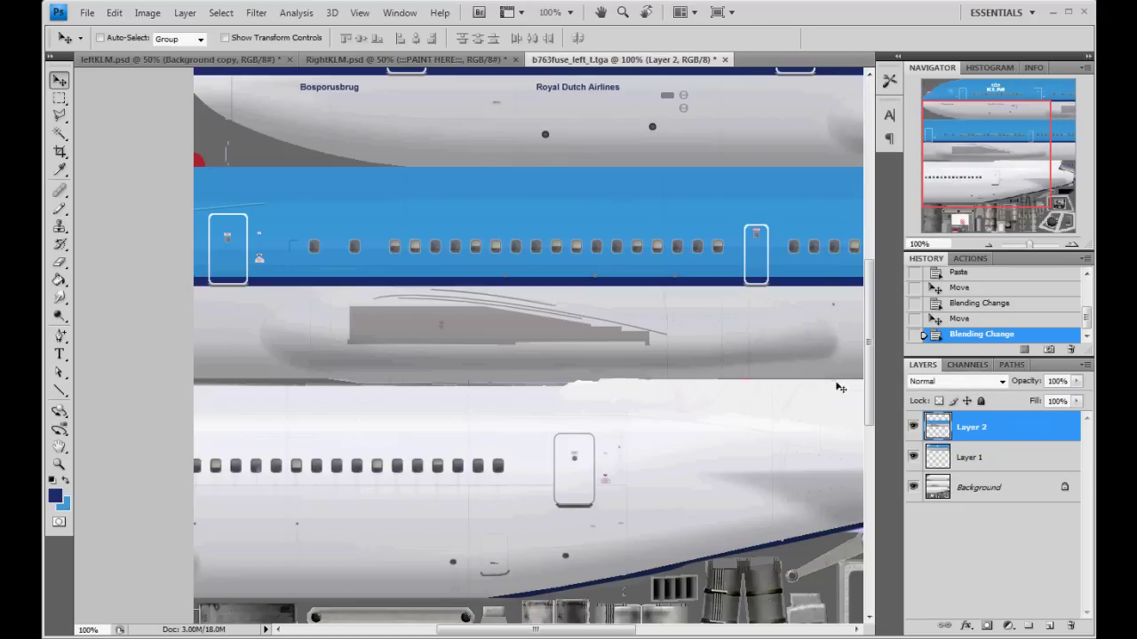
pyautogui.click(913, 427)
pyautogui.click(913, 427)
pyautogui.click(913, 427)
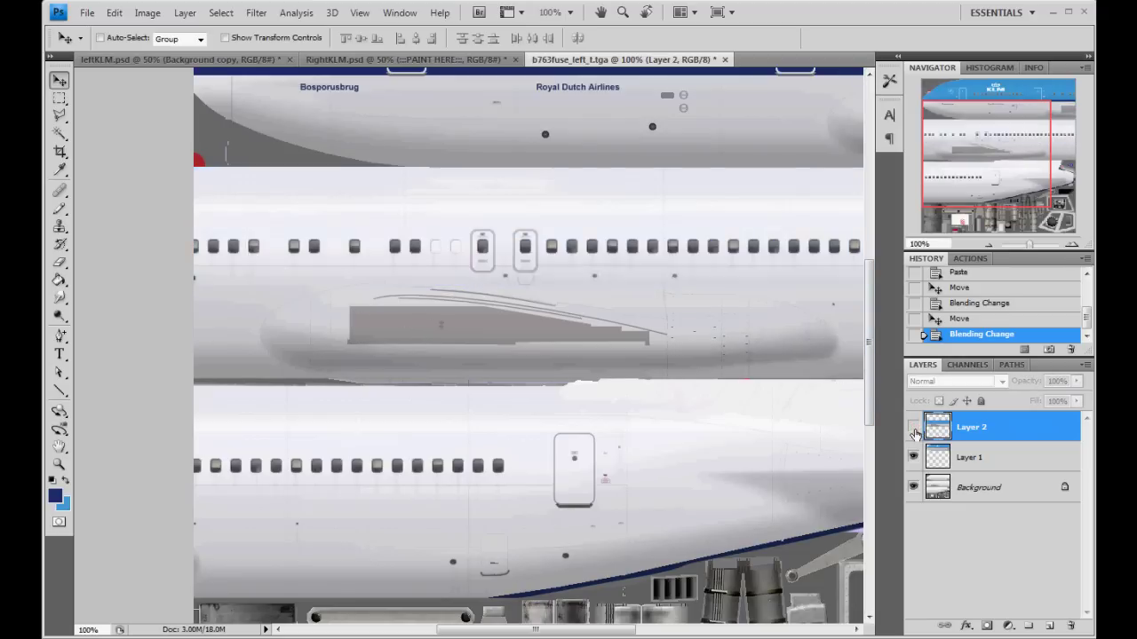
pyautogui.click(913, 427)
pyautogui.moveTo(985, 156); pyautogui.dragTo(1009, 191)
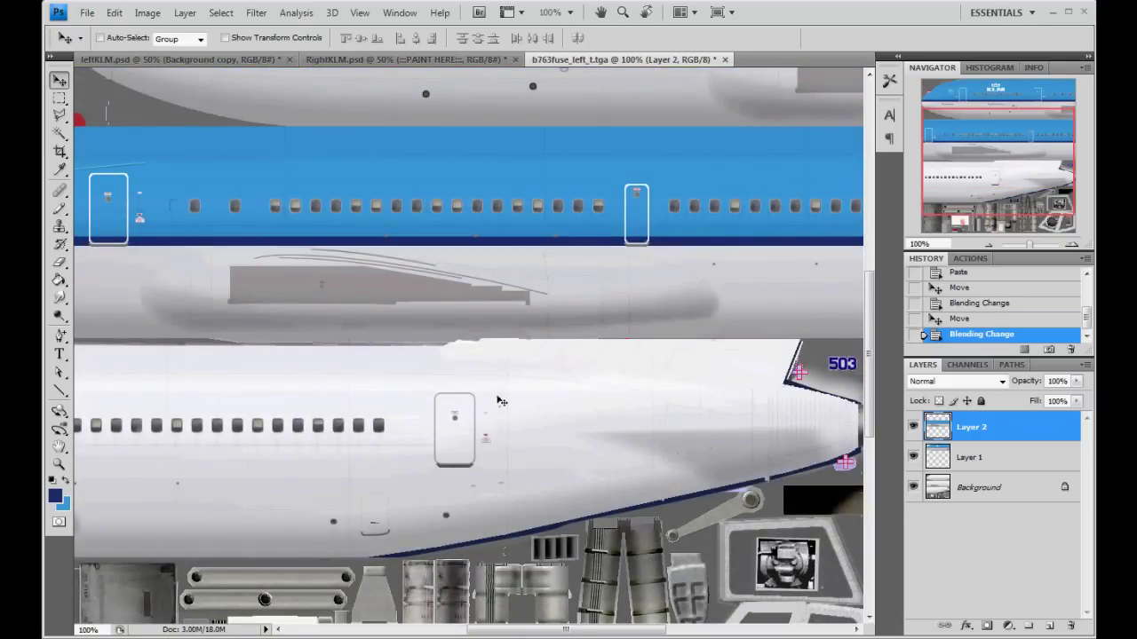
# Step: Paste the PH-BZI rear-fuselage livery as Layer 3 over the lower strip and check alignment
pyautogui.hotkey('ctrl', 'v')
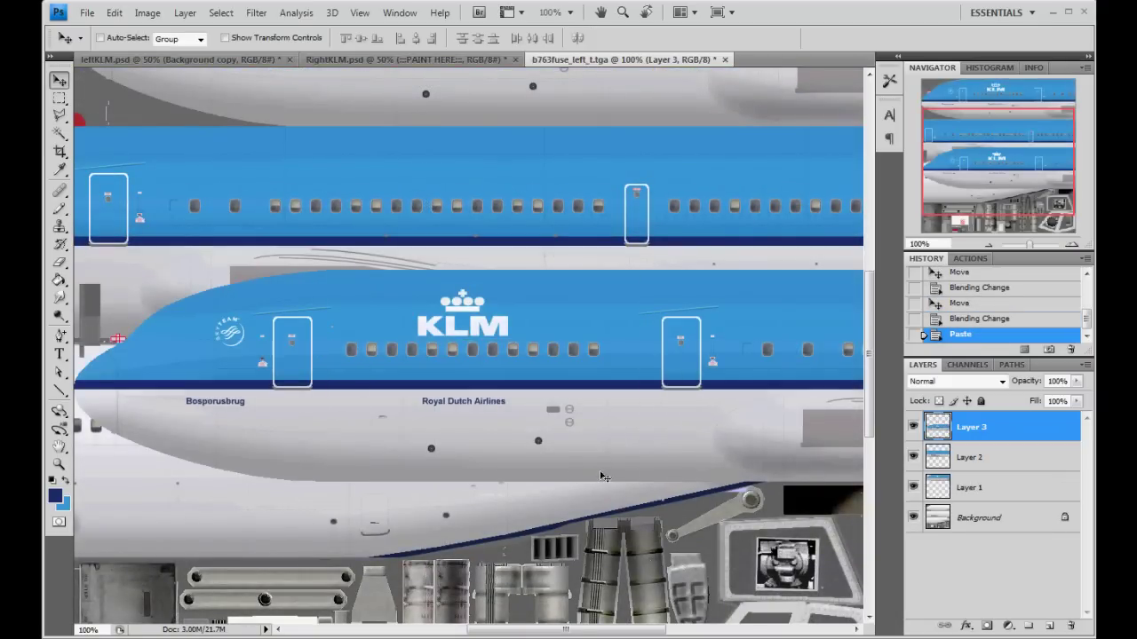
pyautogui.moveTo(671, 444); pyautogui.dragTo(554, 470)
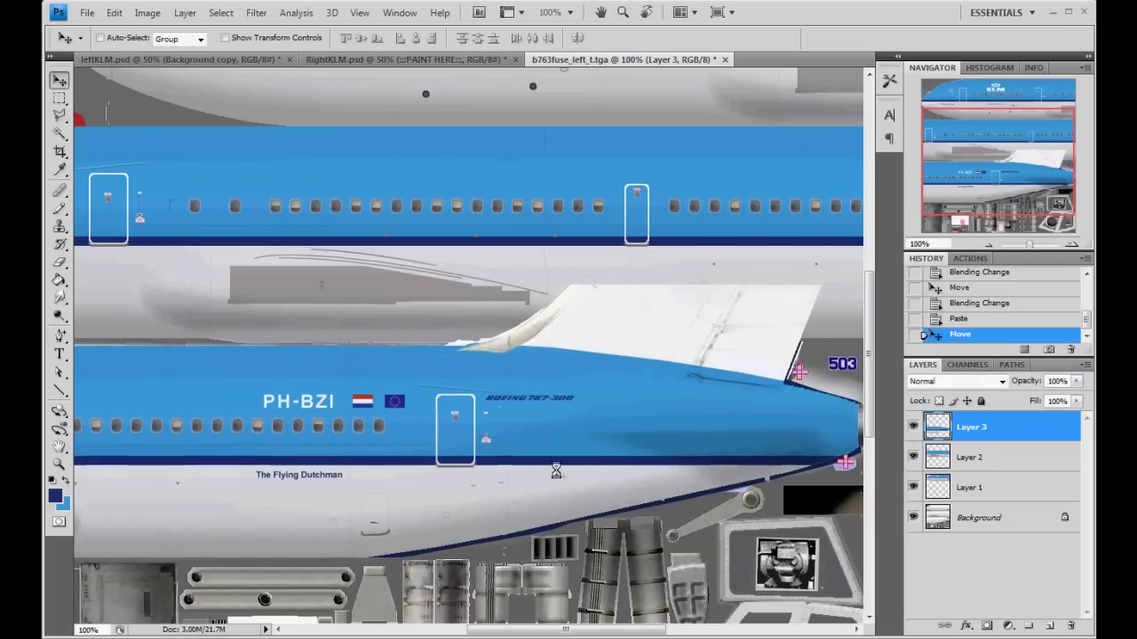
pyautogui.click(913, 428)
pyautogui.click(913, 427)
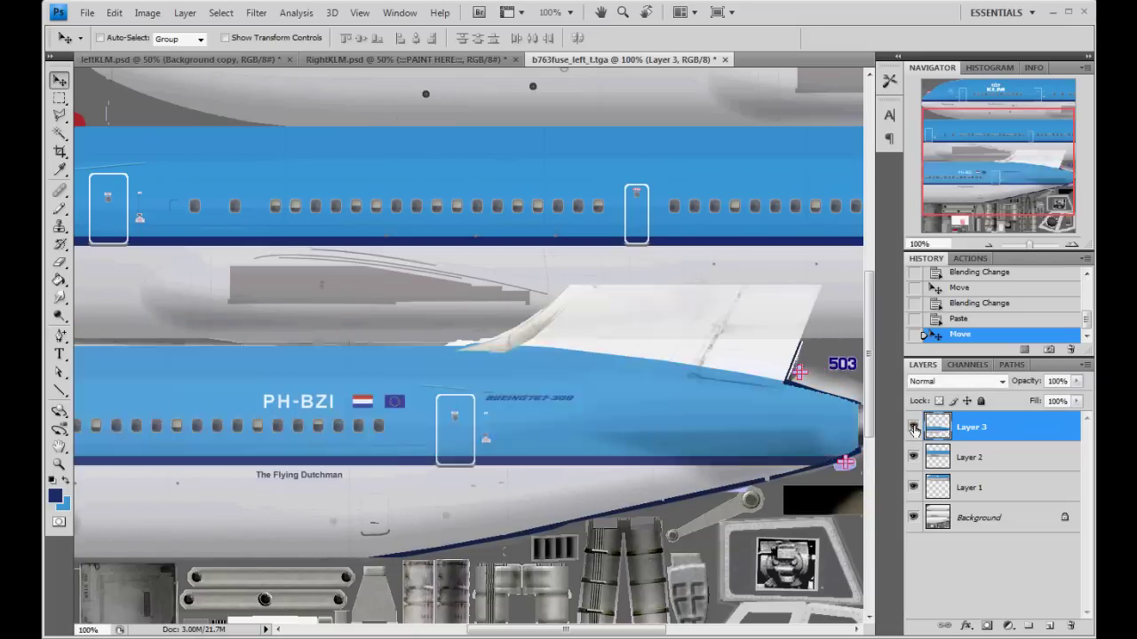
pyautogui.click(913, 428)
pyautogui.click(913, 427)
pyautogui.click(913, 427)
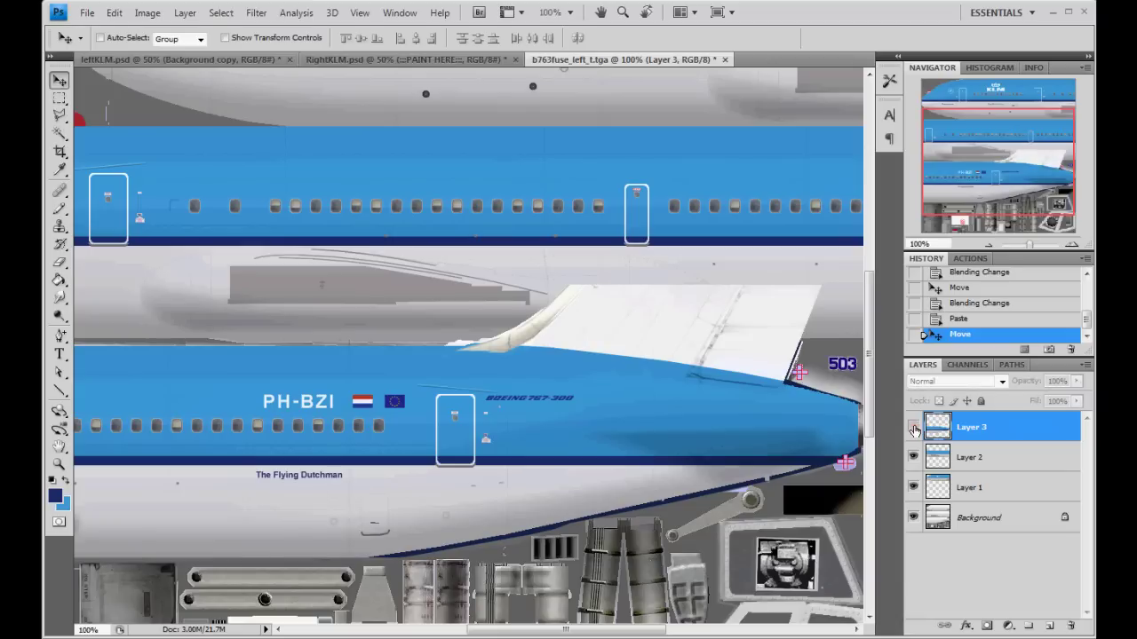
pyautogui.click(913, 427)
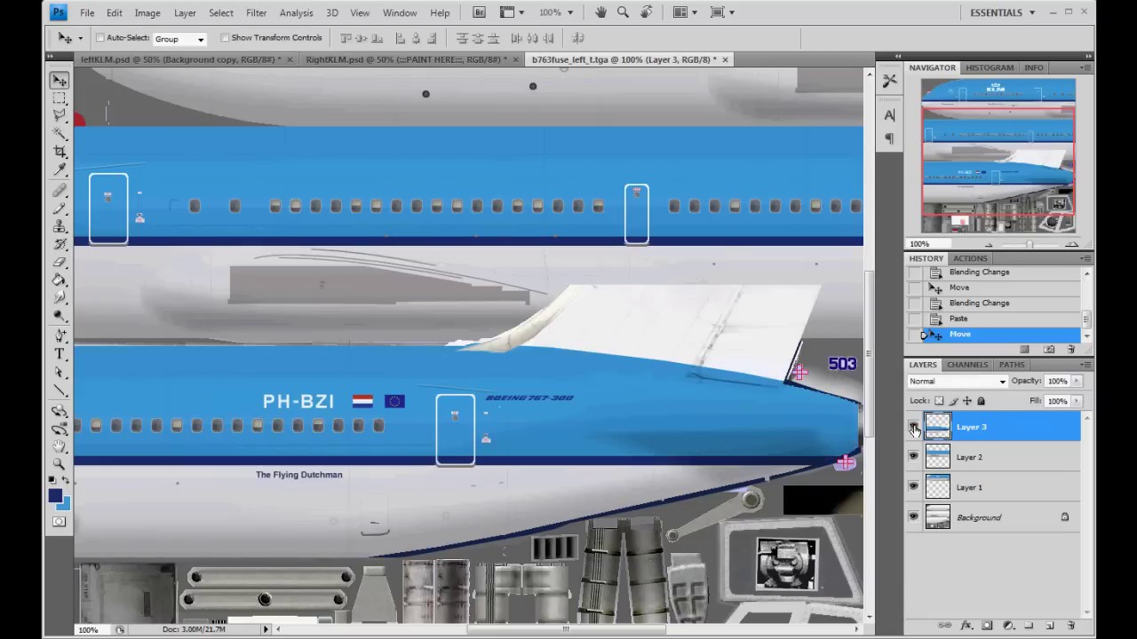
pyautogui.click(913, 427)
pyautogui.click(913, 427)
# Step: Marquee and delete the white wing area from Layer 3, then deselect
pyautogui.press('m')
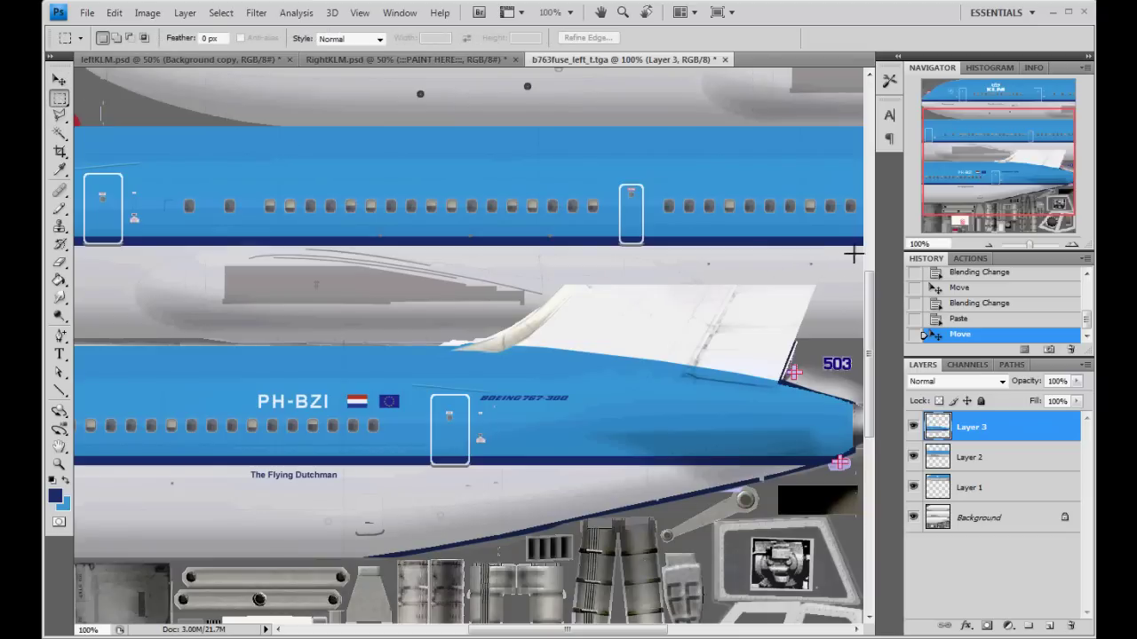
pyautogui.moveTo(848, 257); pyautogui.dragTo(381, 337)
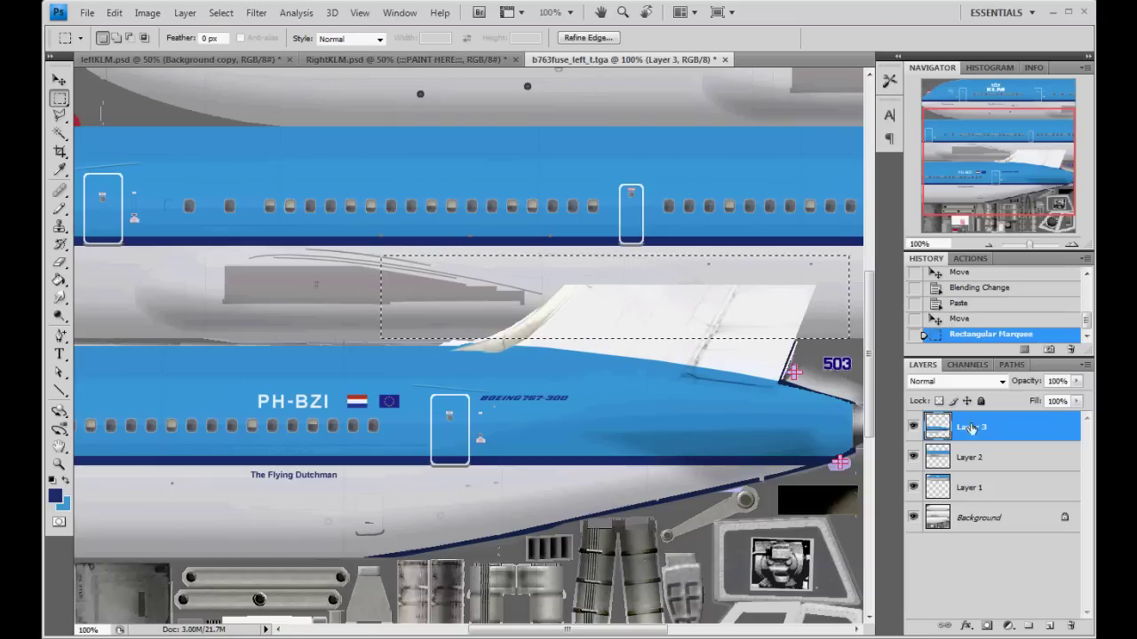
pyautogui.click(913, 427)
pyautogui.click(913, 428)
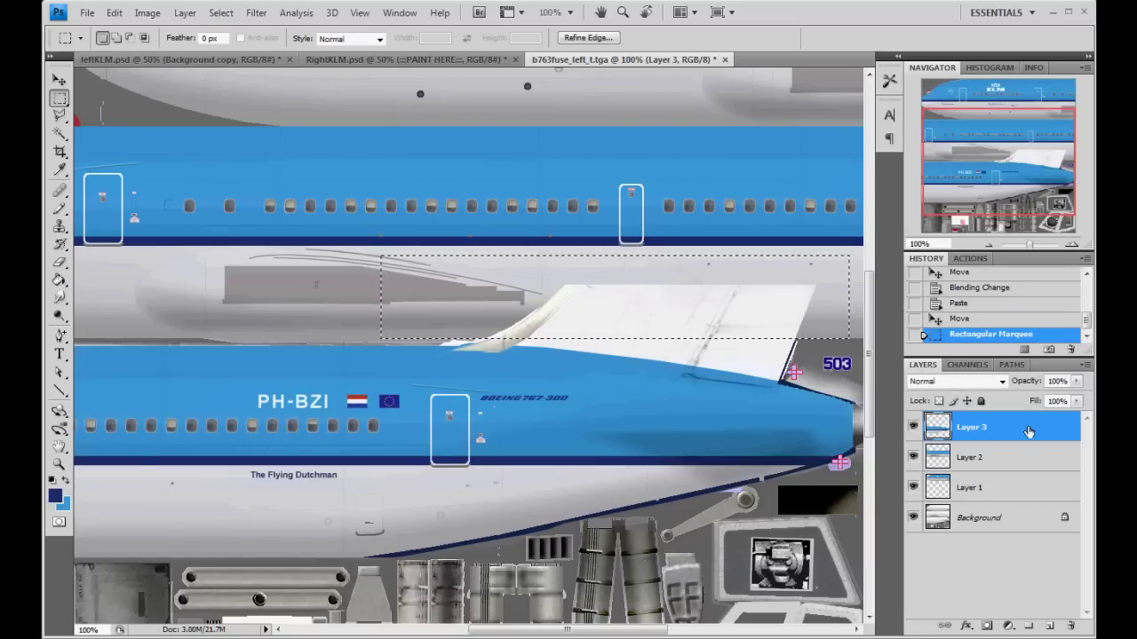
pyautogui.press('Delete')
pyautogui.hotkey('ctrl', 'd')
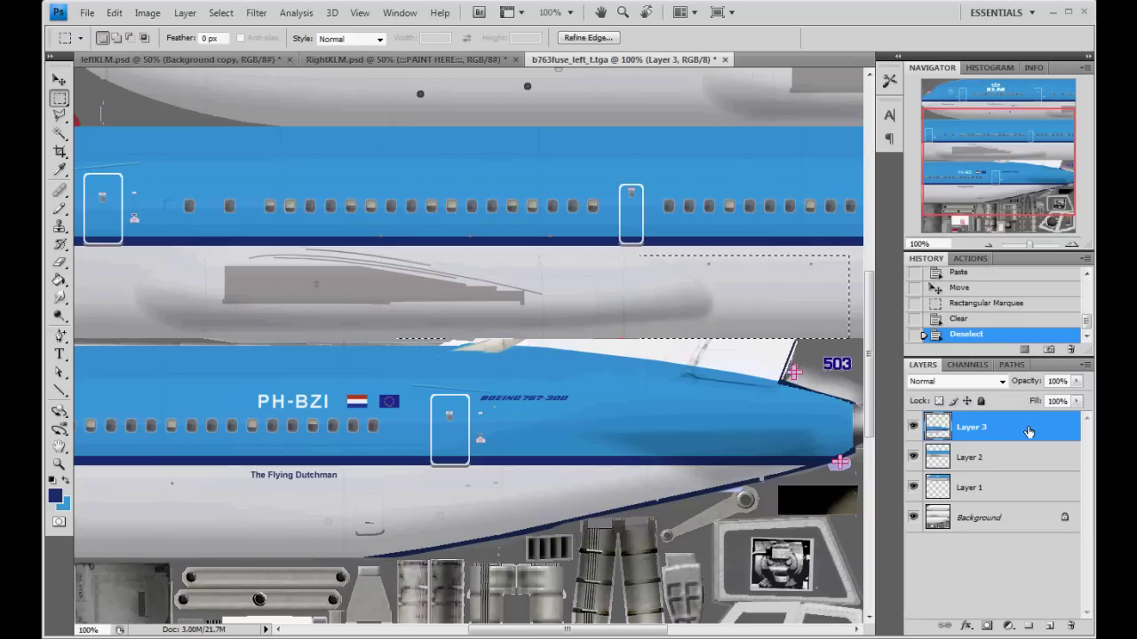
pyautogui.click(59, 81)
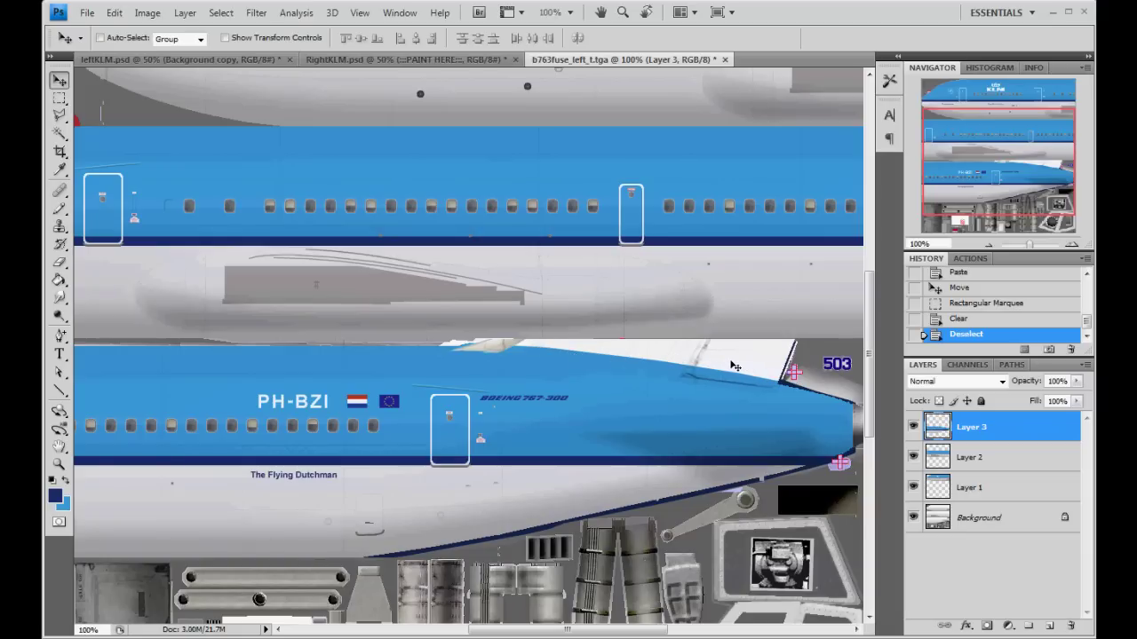
# Step: Scroll around the texture to inspect it, then pick the Pencil tool
pyautogui.scroll(5, 844, 302)
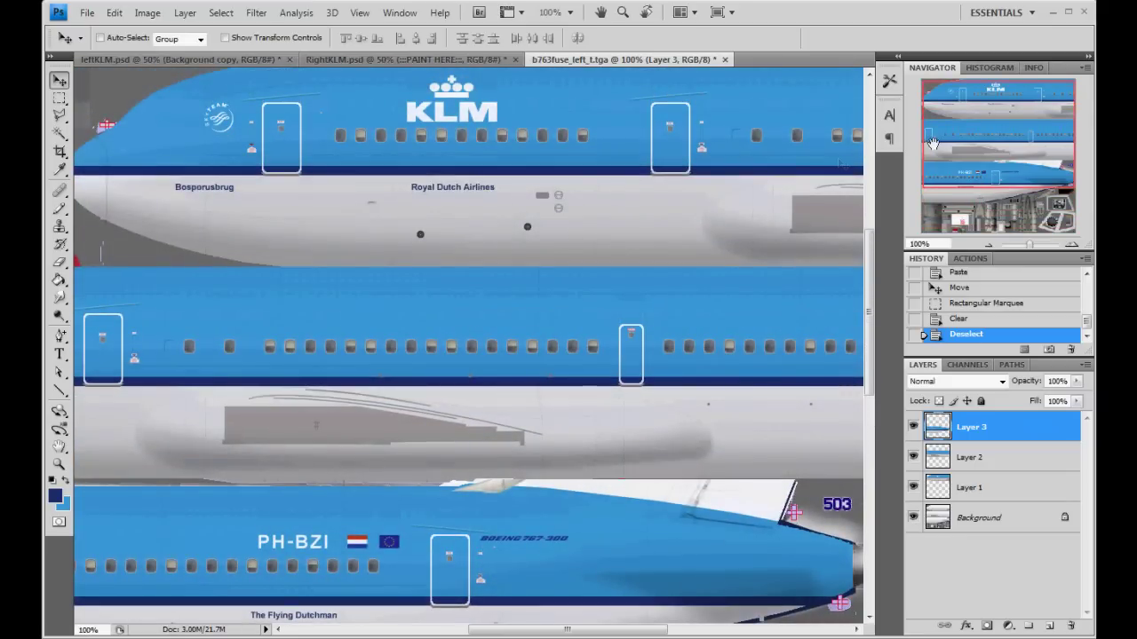
pyautogui.scroll(-8, 468, 346)
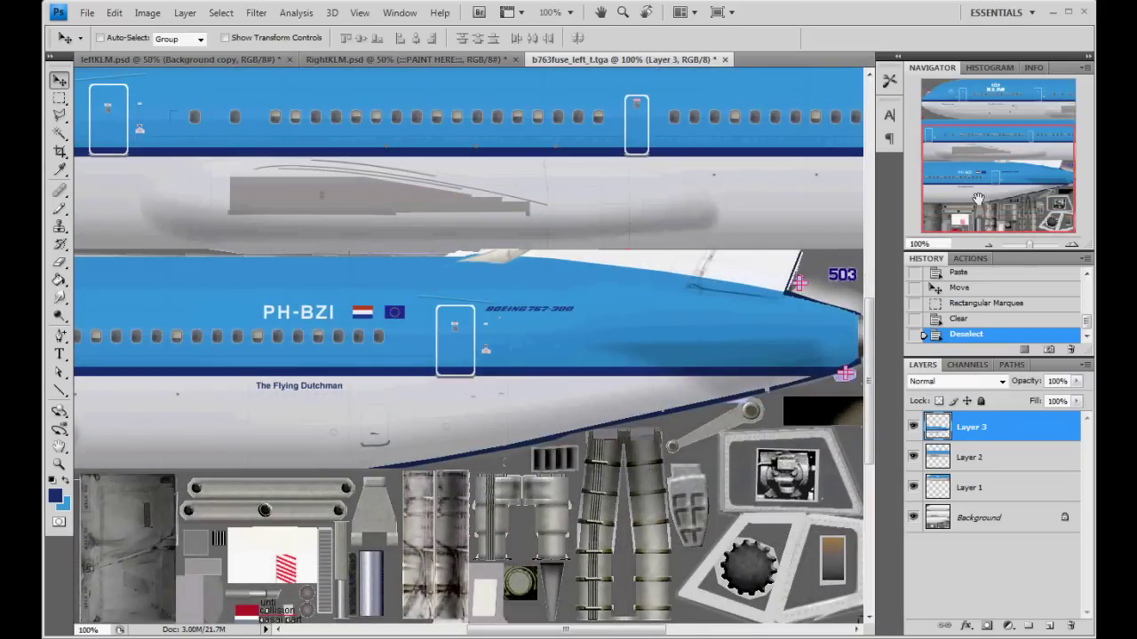
pyautogui.scroll(1, 995, 194)
pyautogui.scroll(2, 996, 194)
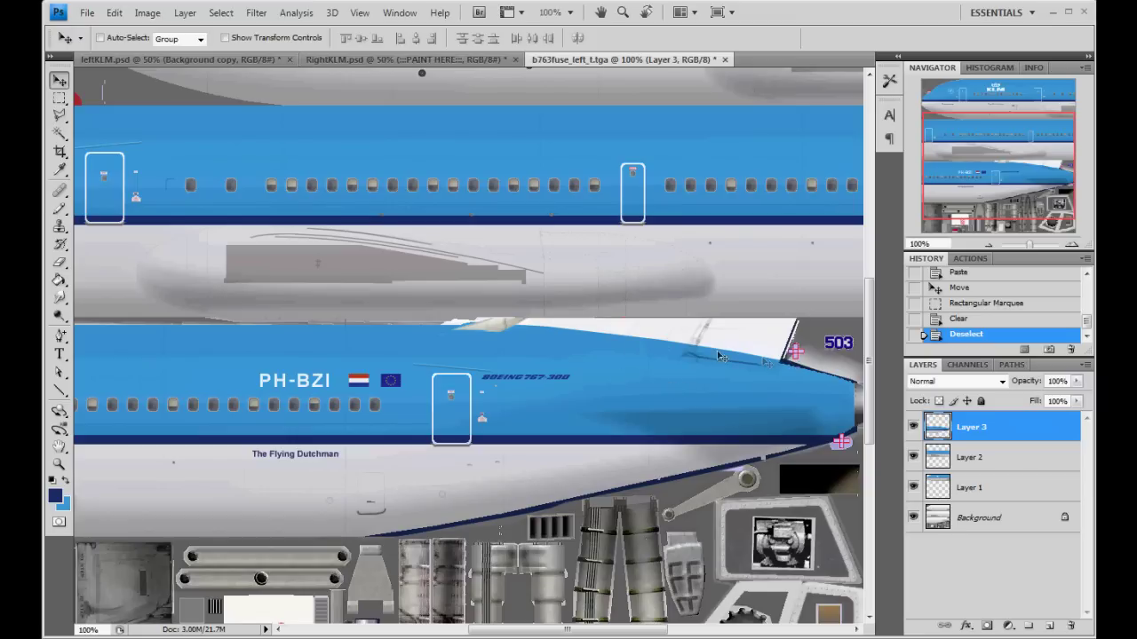
pyautogui.click(58, 209)
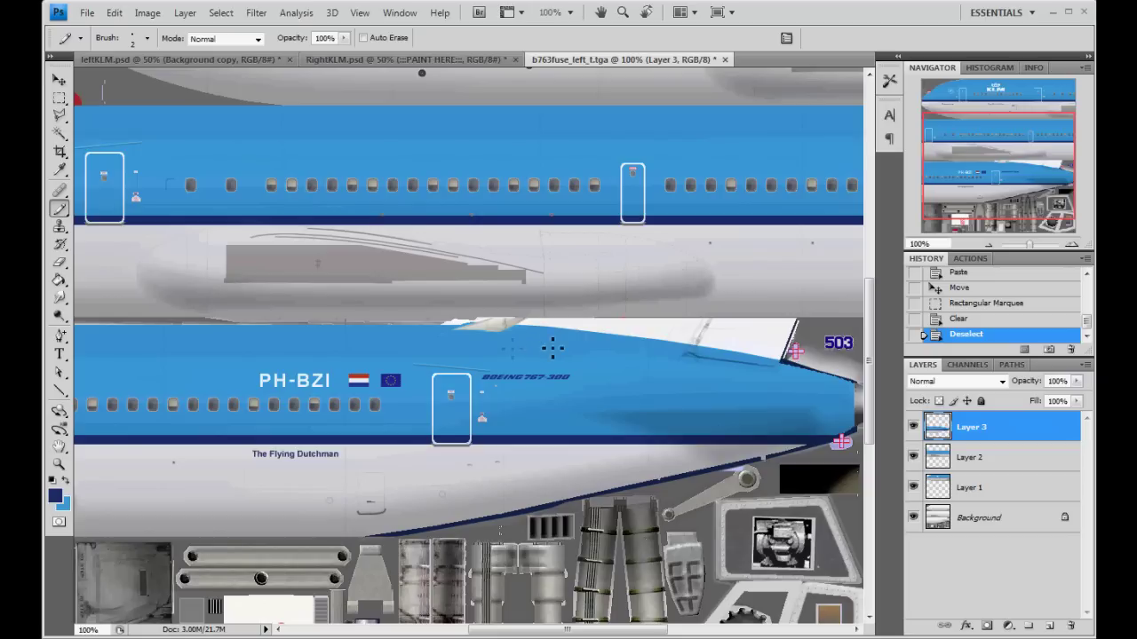
# Step: Use a 20-pixel pencil to paint sampled KLM blue over the gap along the livery's top edge near the tail
pyautogui.press(']')
pyautogui.press(']')
pyautogui.press(']')
pyautogui.press(']')
pyautogui.press(']')
pyautogui.press(']')
pyautogui.press(']')
pyautogui.press(']')
pyautogui.press(']')
pyautogui.press(']')
pyautogui.press(']')
pyautogui.press('[')
pyautogui.press('[')
pyautogui.press('alt')
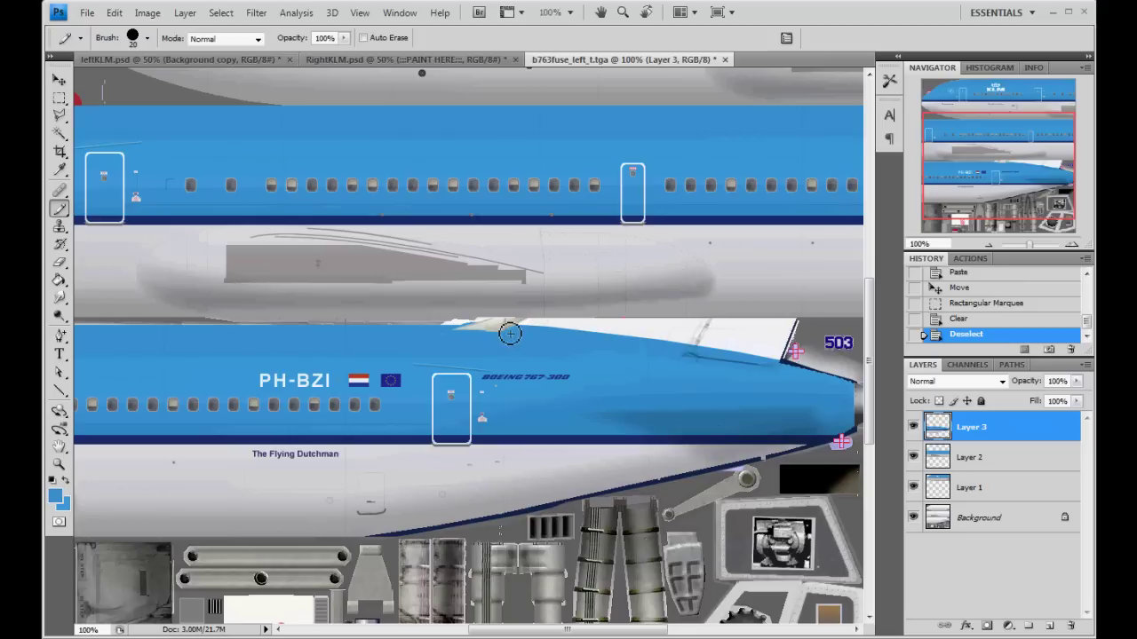
pyautogui.moveTo(511, 333)
pyautogui.mouseDown()
pyautogui.moveTo(458, 333)
pyautogui.moveTo(647, 340)
pyautogui.moveTo(772, 366)
pyautogui.moveTo(782, 358)
pyautogui.moveTo(714, 345)
pyautogui.moveTo(781, 350)
pyautogui.mouseUp()
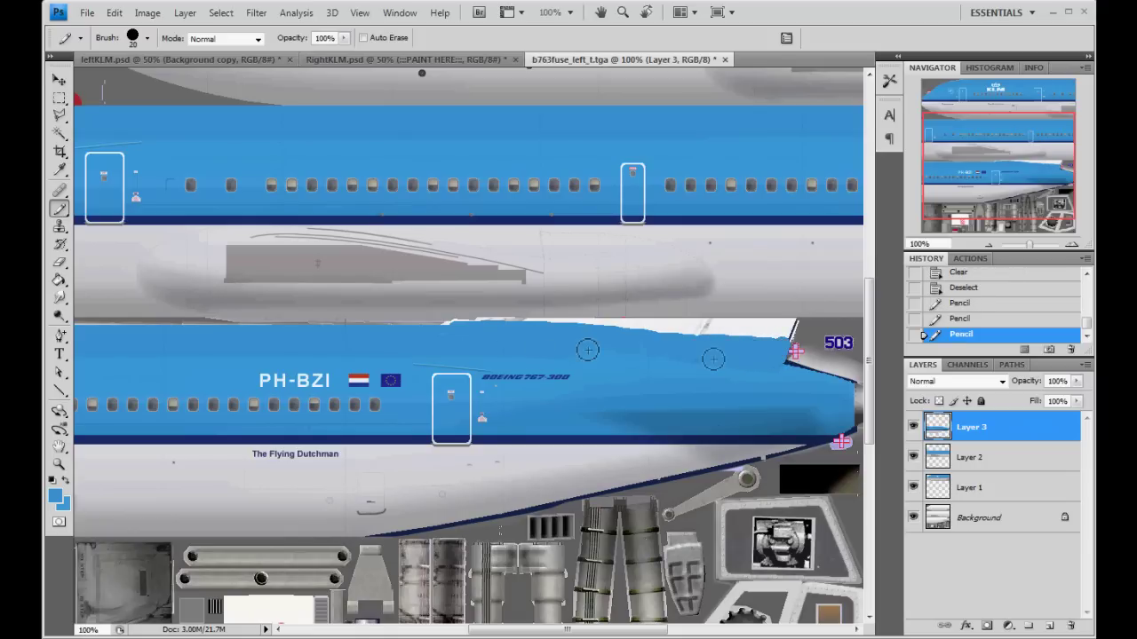
pyautogui.click(59, 80)
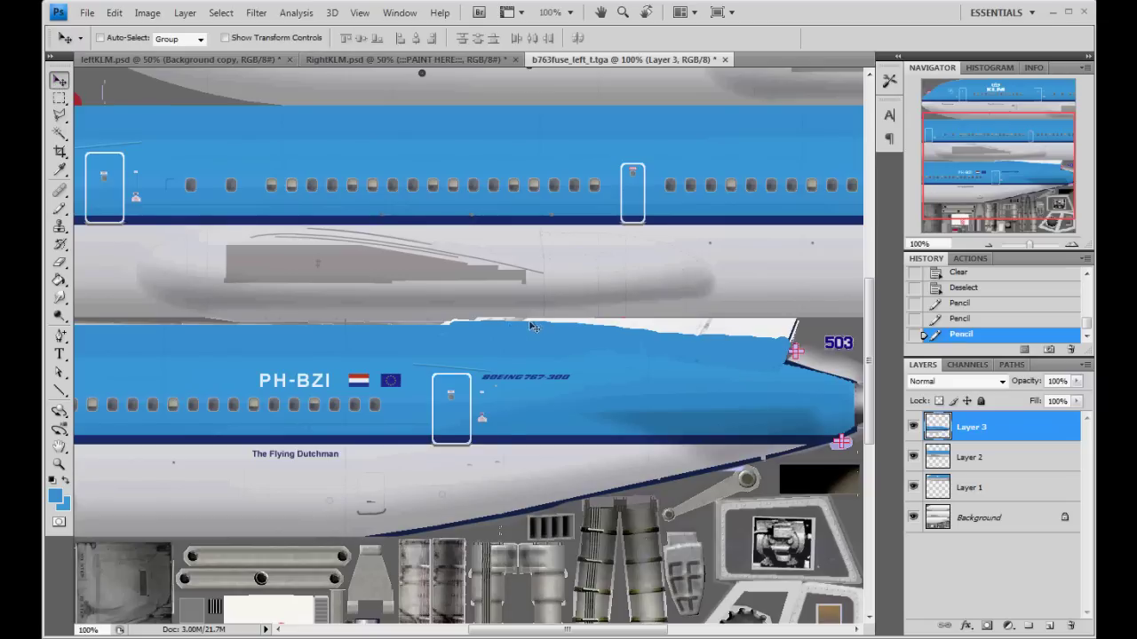
pyautogui.moveTo(955, 178); pyautogui.dragTo(965, 192)
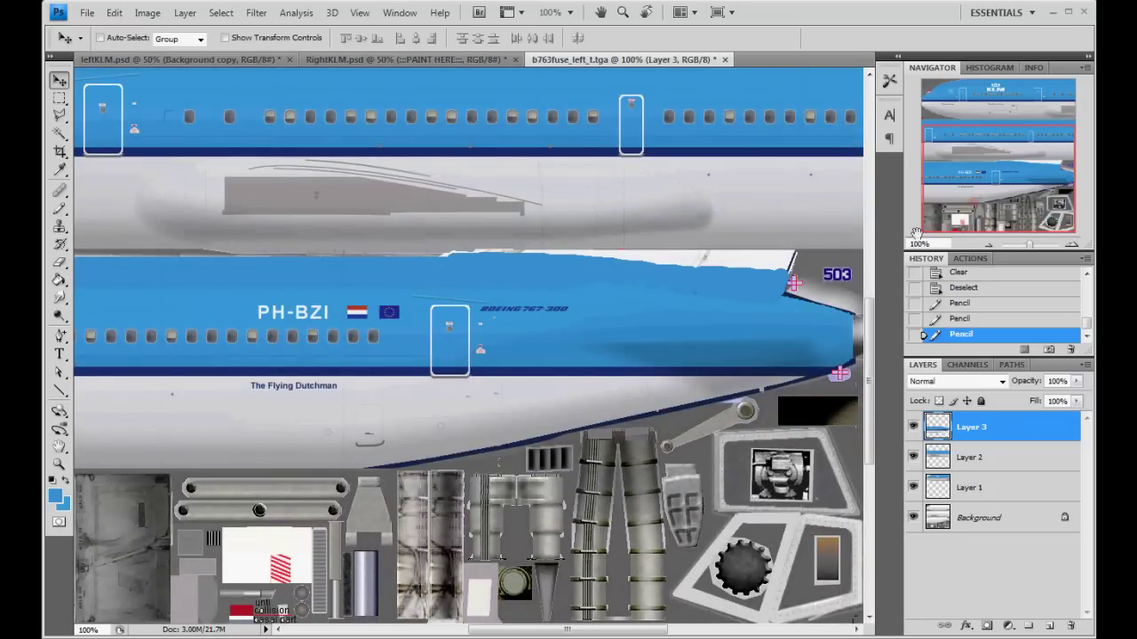
pyautogui.click(60, 102)
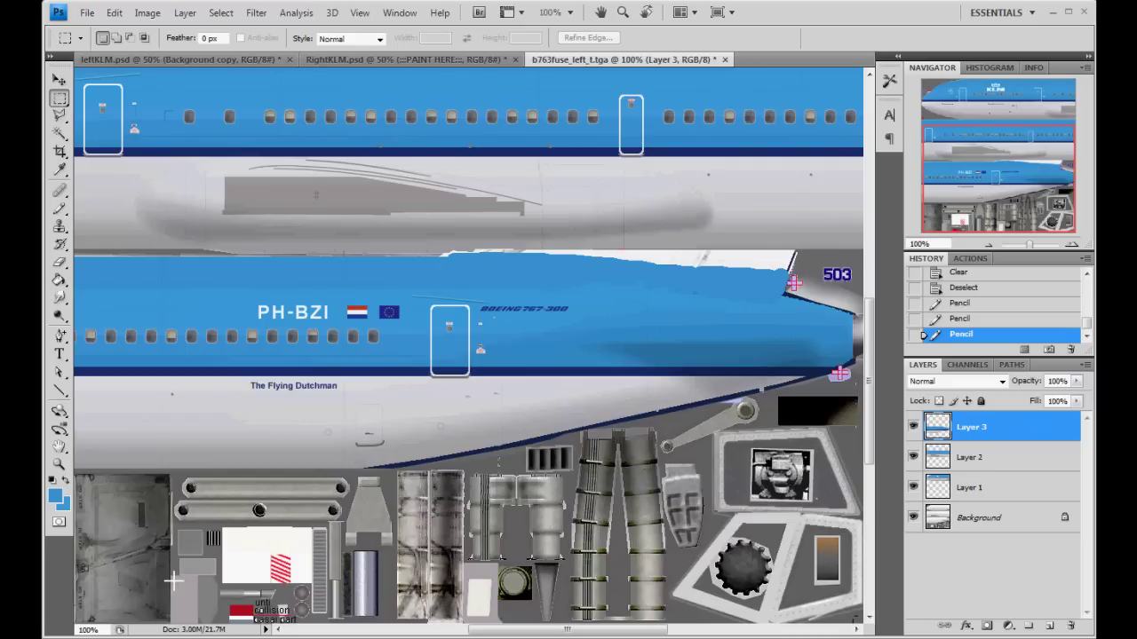
# Step: After a test selection and deselect, move the Navigator box to the top and open the Channels panel
pyautogui.moveTo(196, 625); pyautogui.dragTo(171, 578)
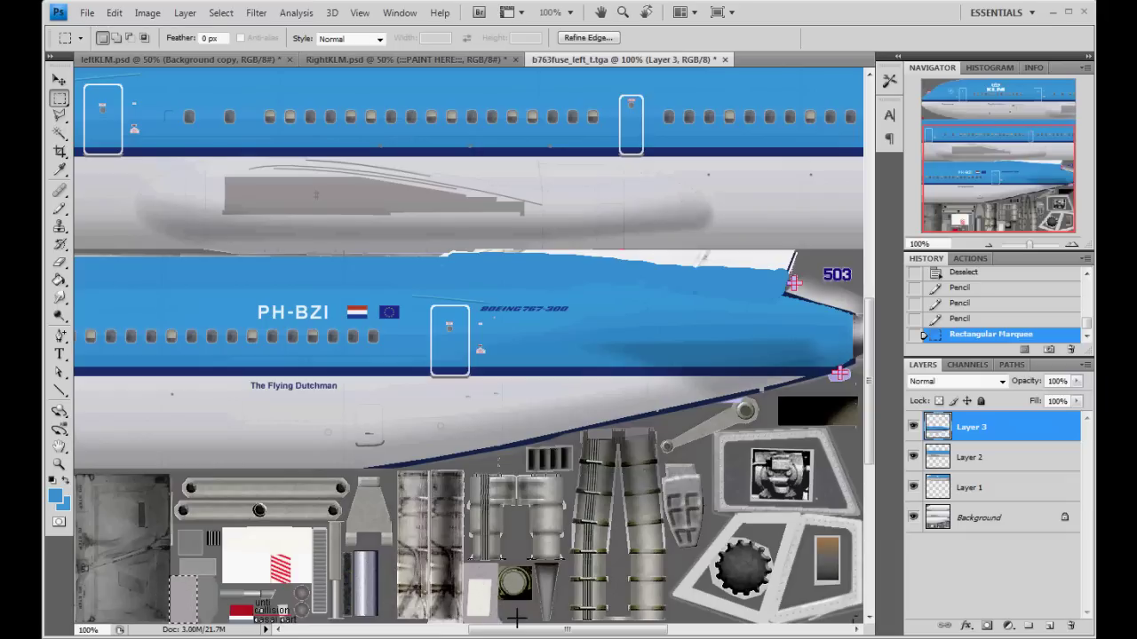
pyautogui.hotkey('ctrl', 'd')
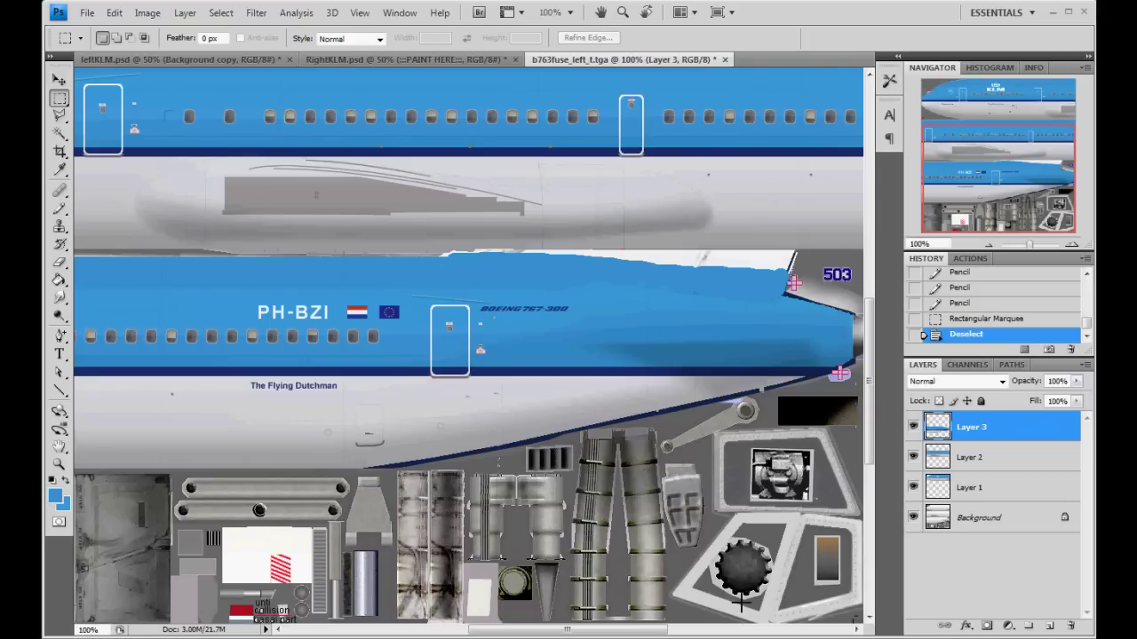
pyautogui.moveTo(1043, 210); pyautogui.dragTo(1026, 140)
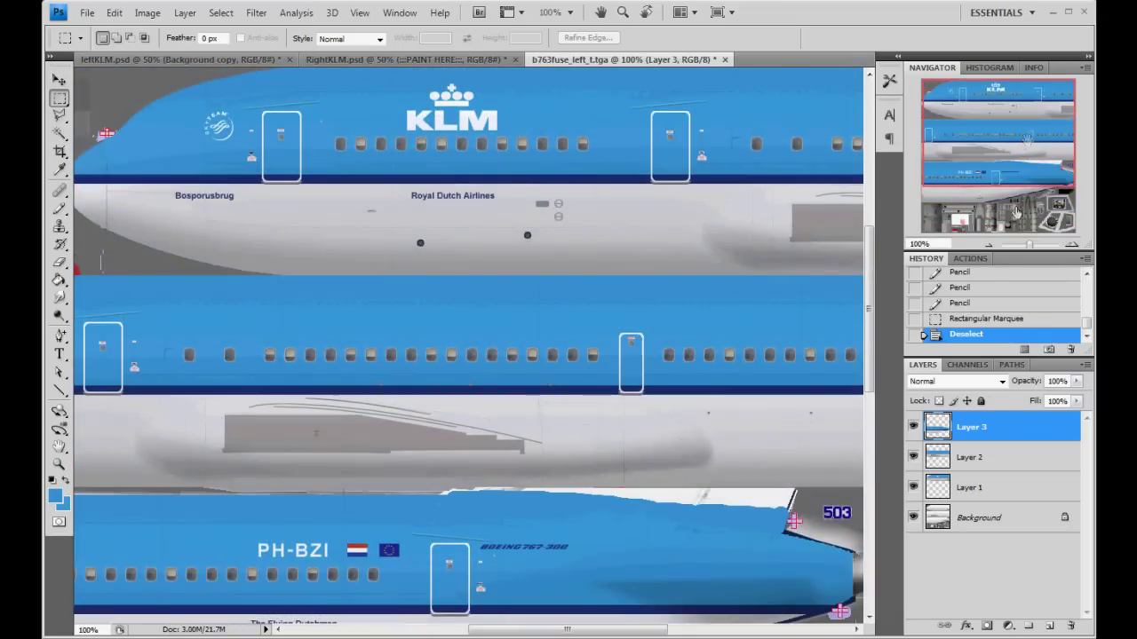
pyautogui.click(977, 366)
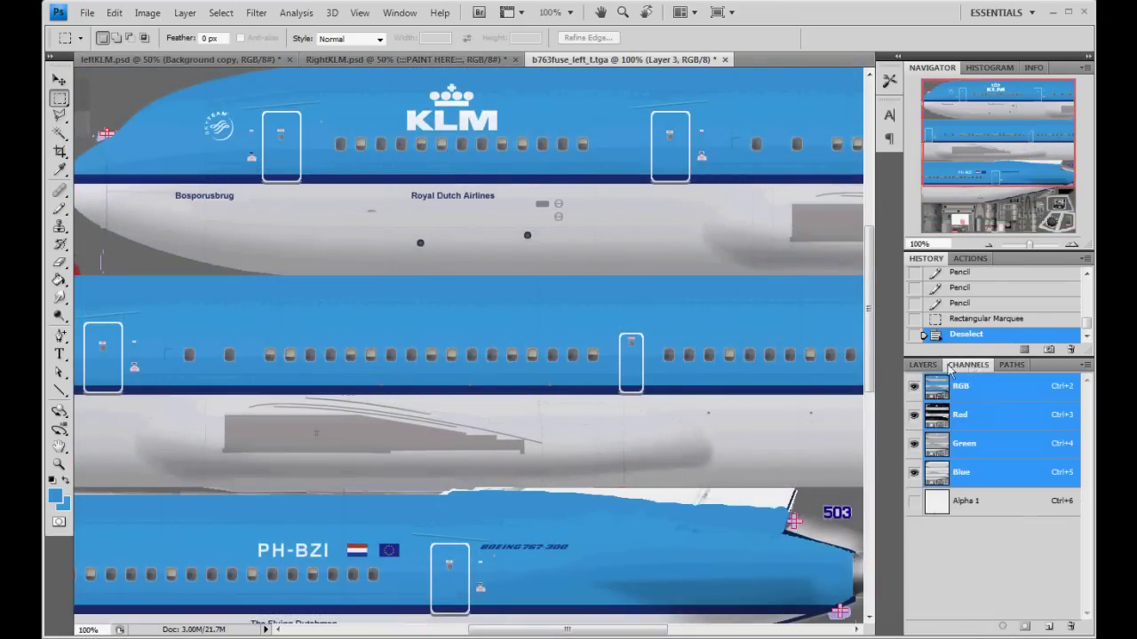
# Step: View the Alpha 1 channel on its own, zoomed out to 50%
pyautogui.click(998, 502)
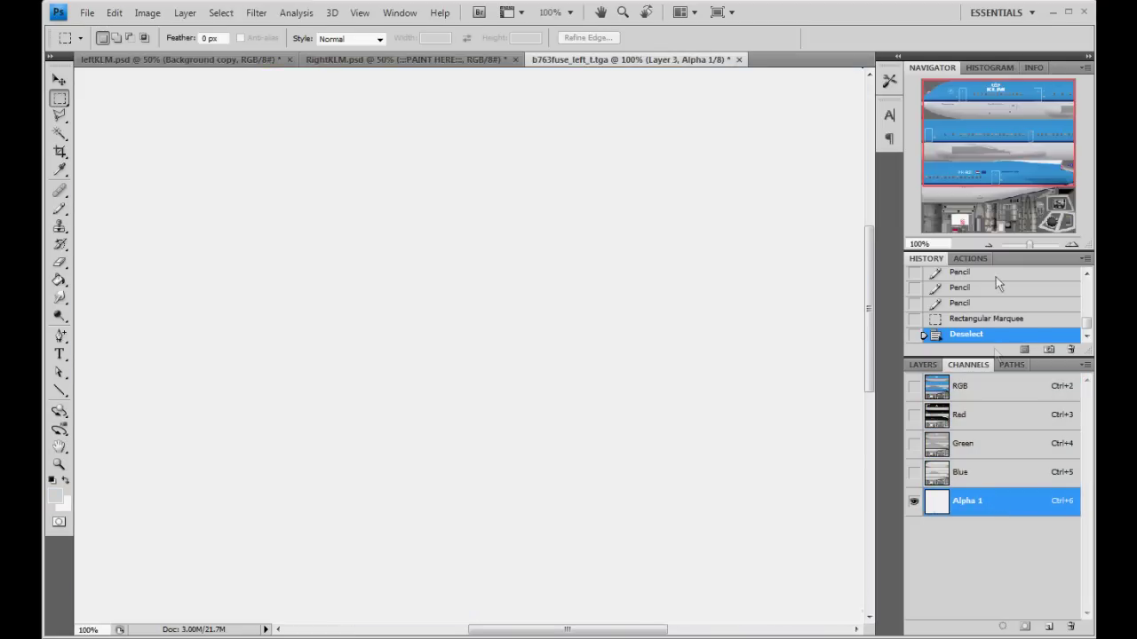
pyautogui.click(989, 243)
pyautogui.click(989, 243)
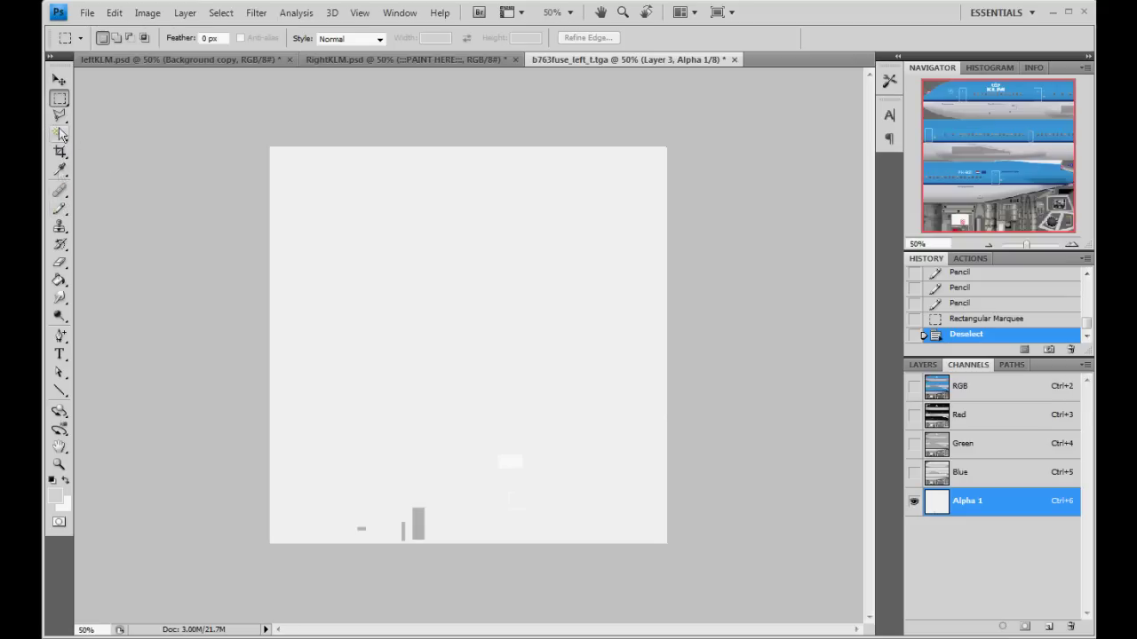
pyautogui.click(57, 80)
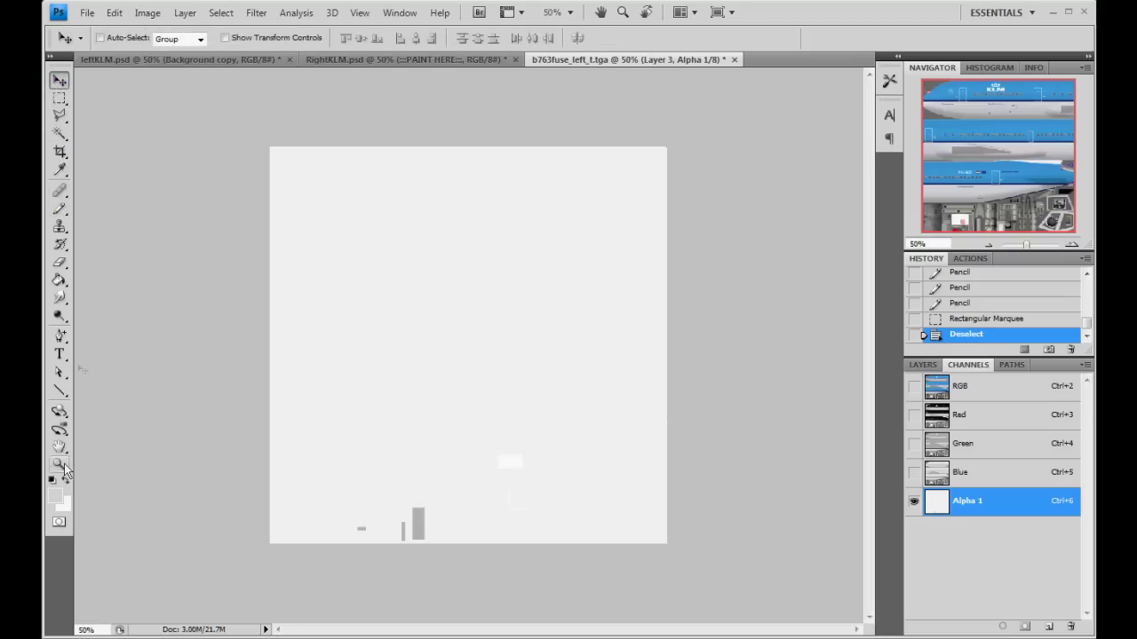
# Step: Eyedrop the alpha channel's light grey (243) area and the grey bar in the foreground Color Picker
pyautogui.click(54, 495)
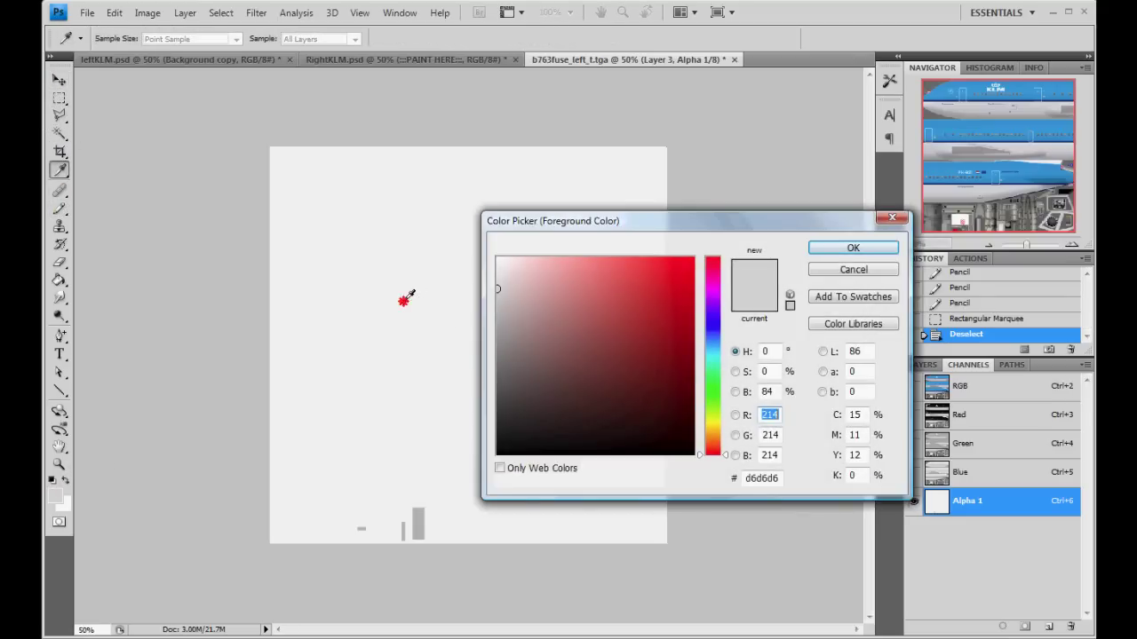
pyautogui.click(406, 299)
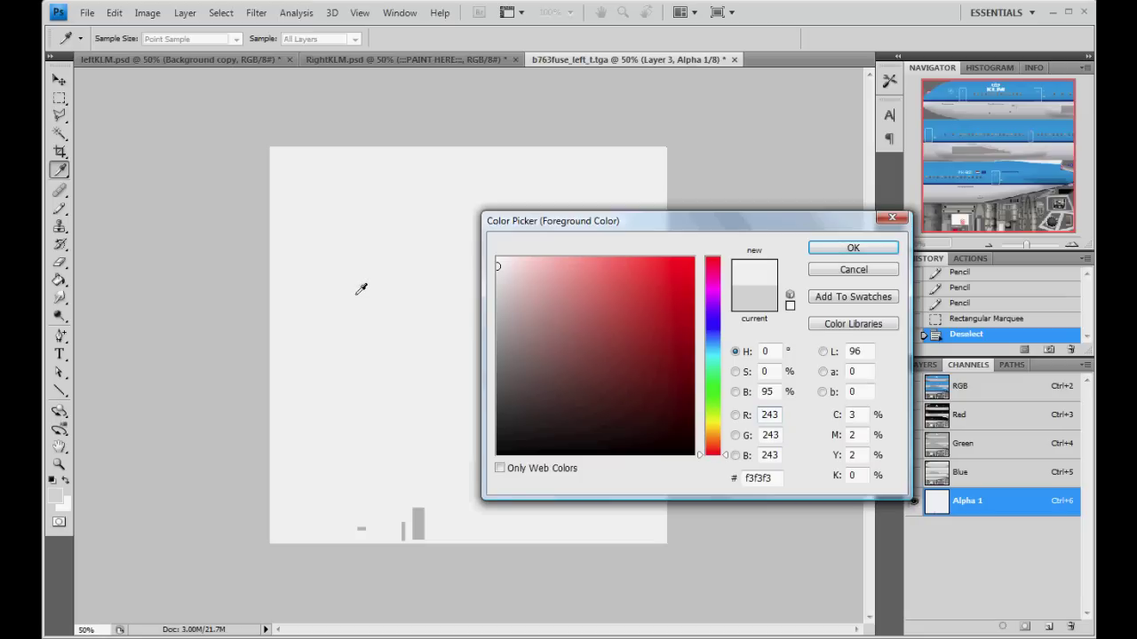
pyautogui.click(418, 522)
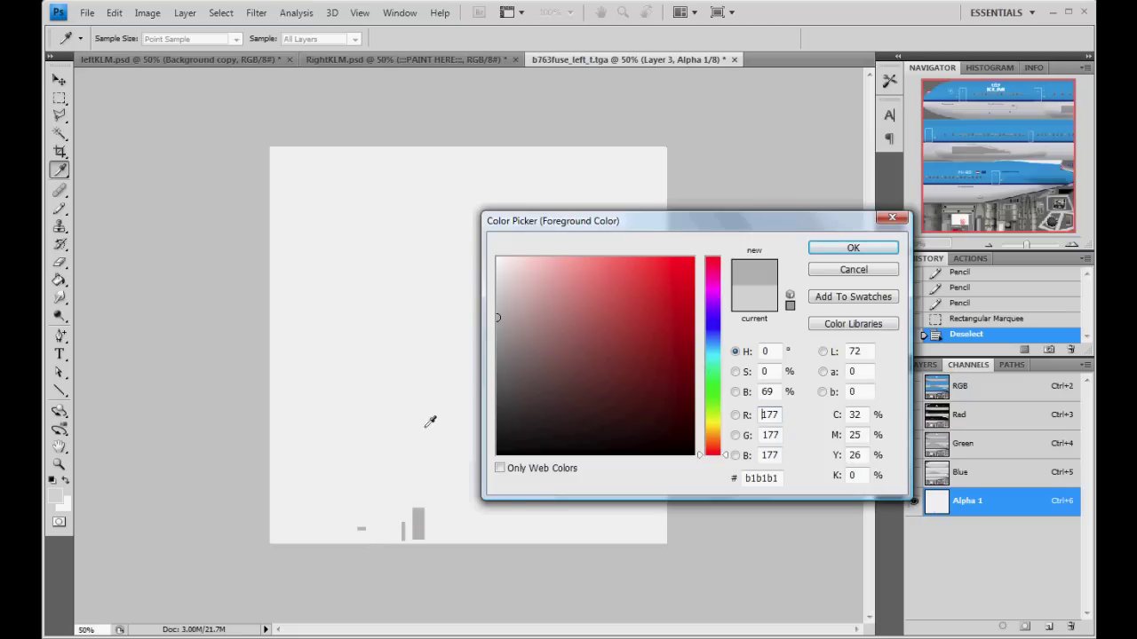
pyautogui.moveTo(662, 233); pyautogui.dragTo(764, 247)
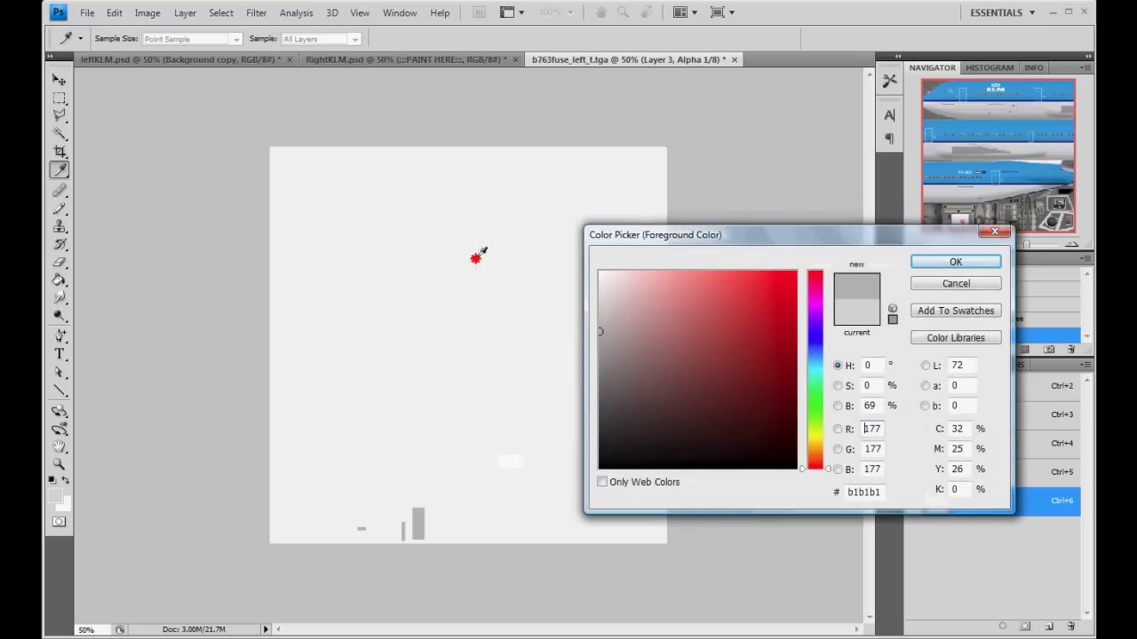
pyautogui.click(477, 258)
pyautogui.moveTo(531, 373)
pyautogui.mouseDown()
pyautogui.moveTo(510, 370)
pyautogui.moveTo(522, 318)
pyautogui.moveTo(458, 258)
pyautogui.moveTo(449, 281)
pyautogui.moveTo(461, 292)
pyautogui.mouseUp()
# Step: Compare the small white patch with the blank alpha area, then cancel the Color Picker
pyautogui.click(518, 459)
pyautogui.click(407, 340)
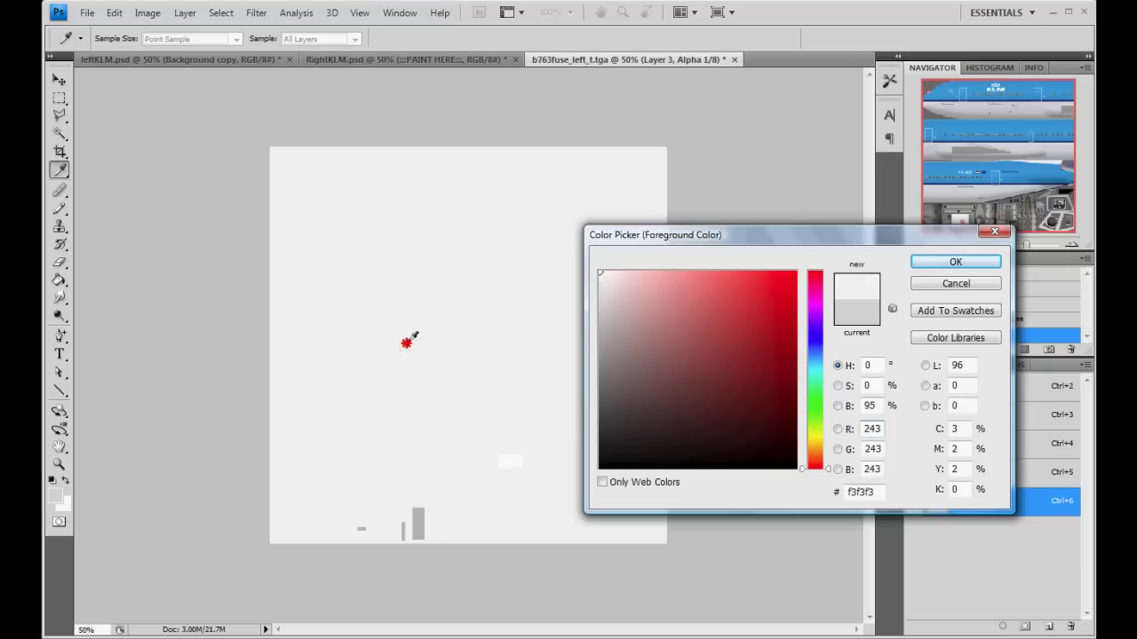
pyautogui.click(520, 458)
pyautogui.click(436, 394)
pyautogui.moveTo(756, 235); pyautogui.dragTo(622, 94)
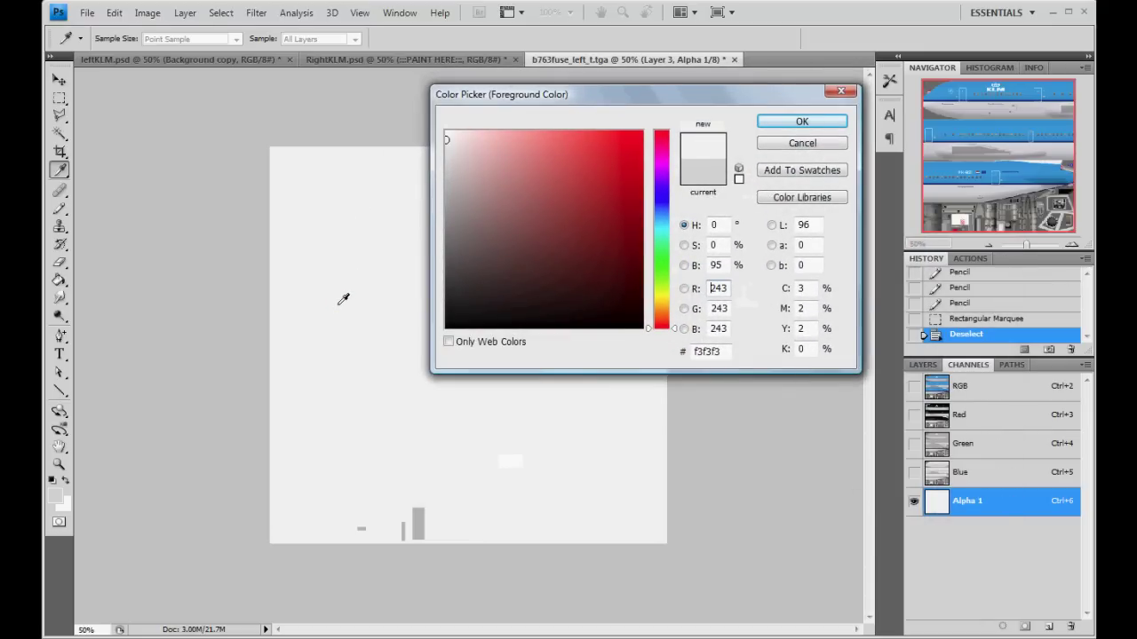
pyautogui.click(795, 145)
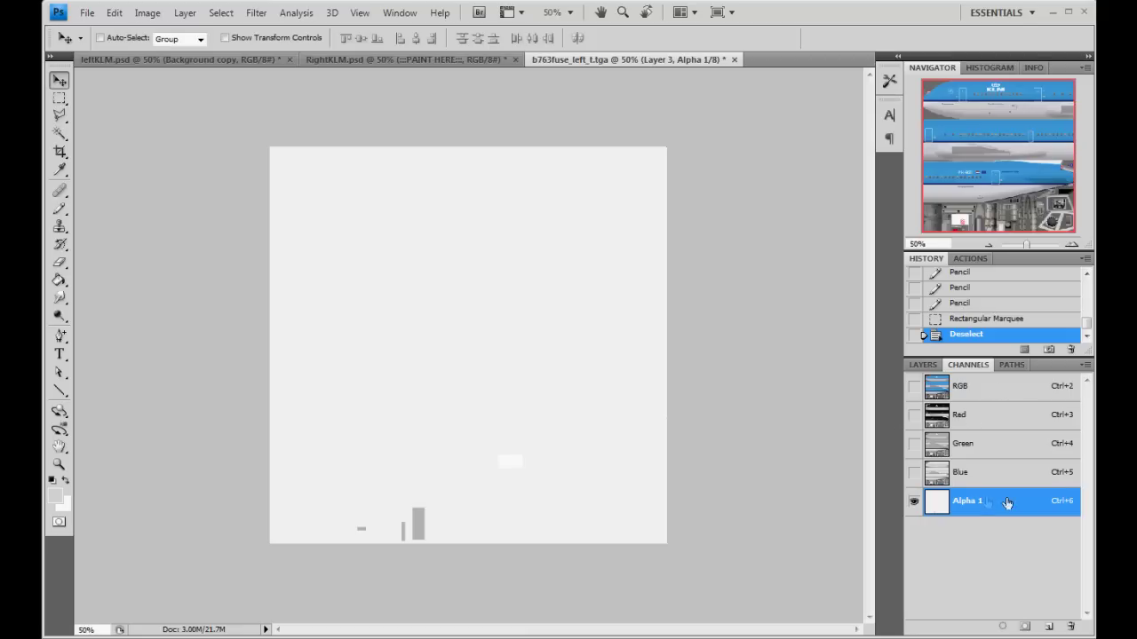
pyautogui.moveTo(1008, 503); pyautogui.dragTo(1000, 509)
# Step: Compare the RGB composite with Alpha 1 alone and as an overlay, then return to Layers
pyautogui.click(999, 393)
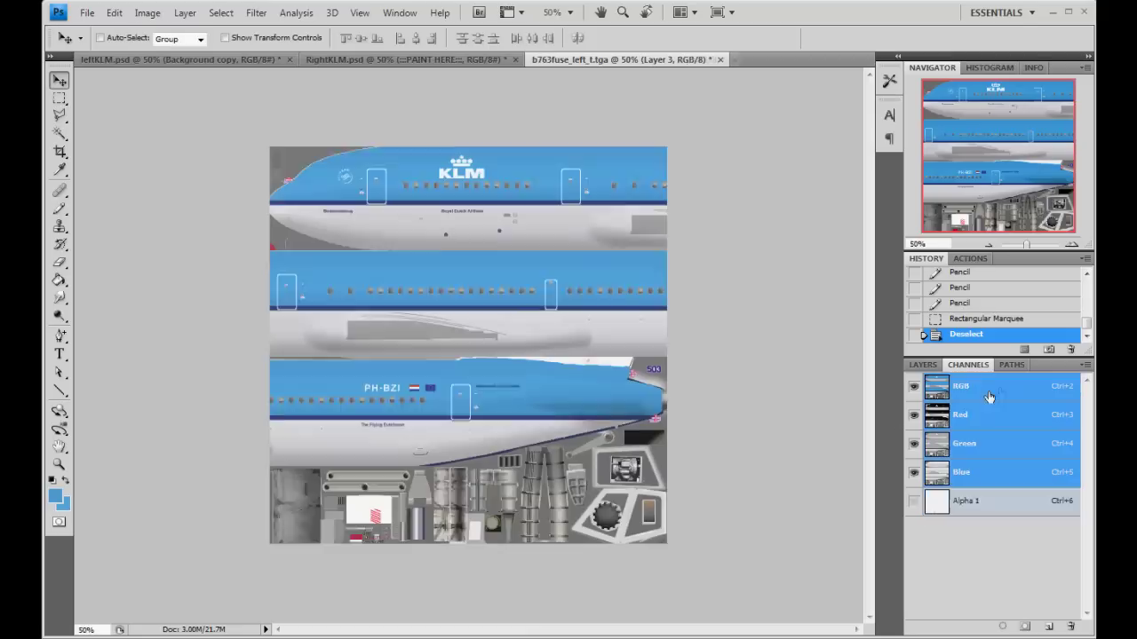
pyautogui.click(997, 506)
pyautogui.click(995, 393)
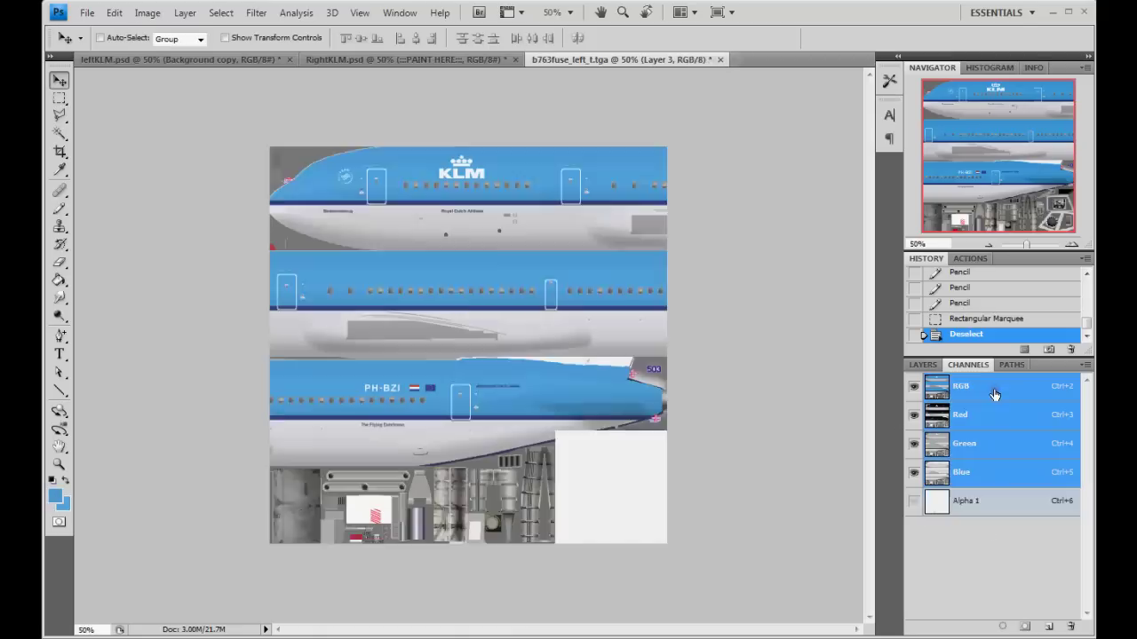
pyautogui.click(914, 501)
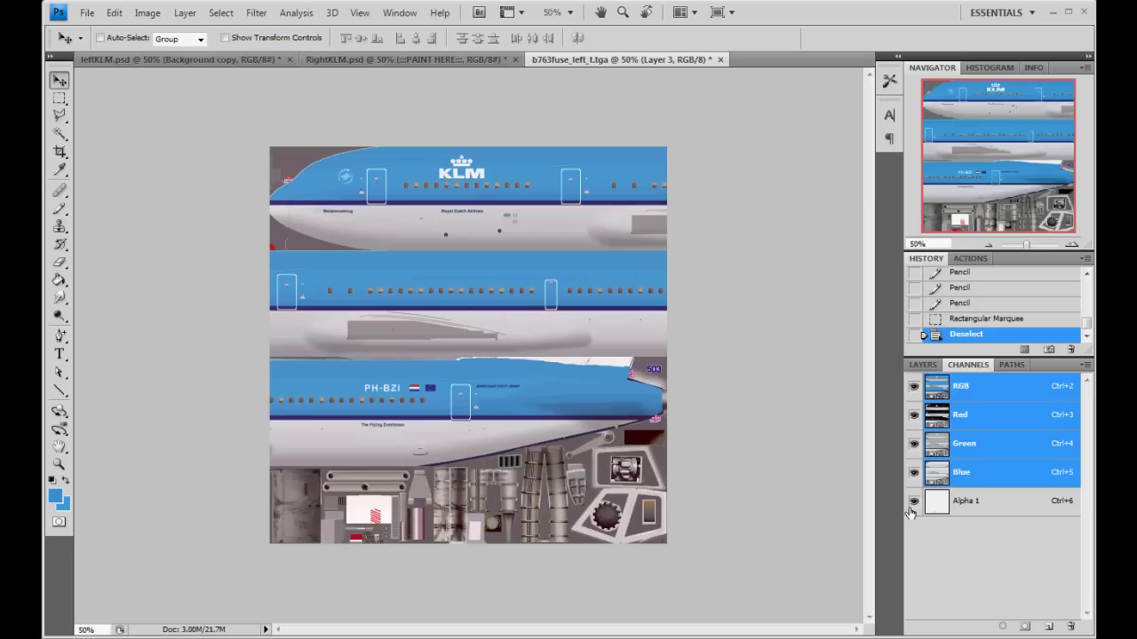
pyautogui.click(914, 503)
pyautogui.click(922, 364)
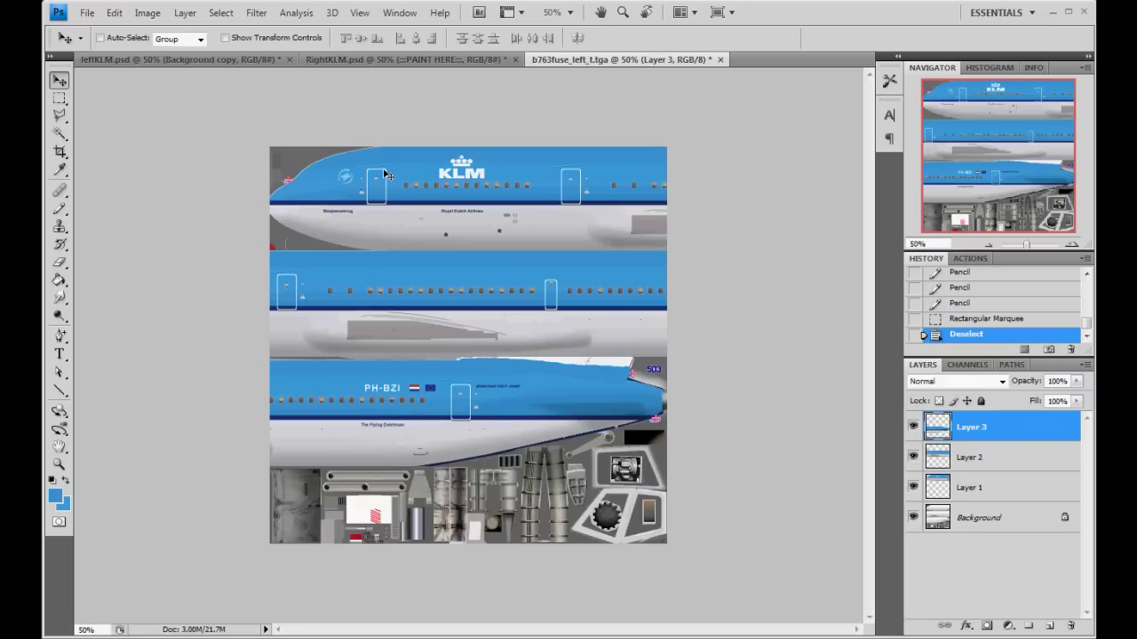
# Step: Merge Layer 1, Layer 2 and Layer 3 into one Background with Layer > Flatten Image
pyautogui.click(183, 13)
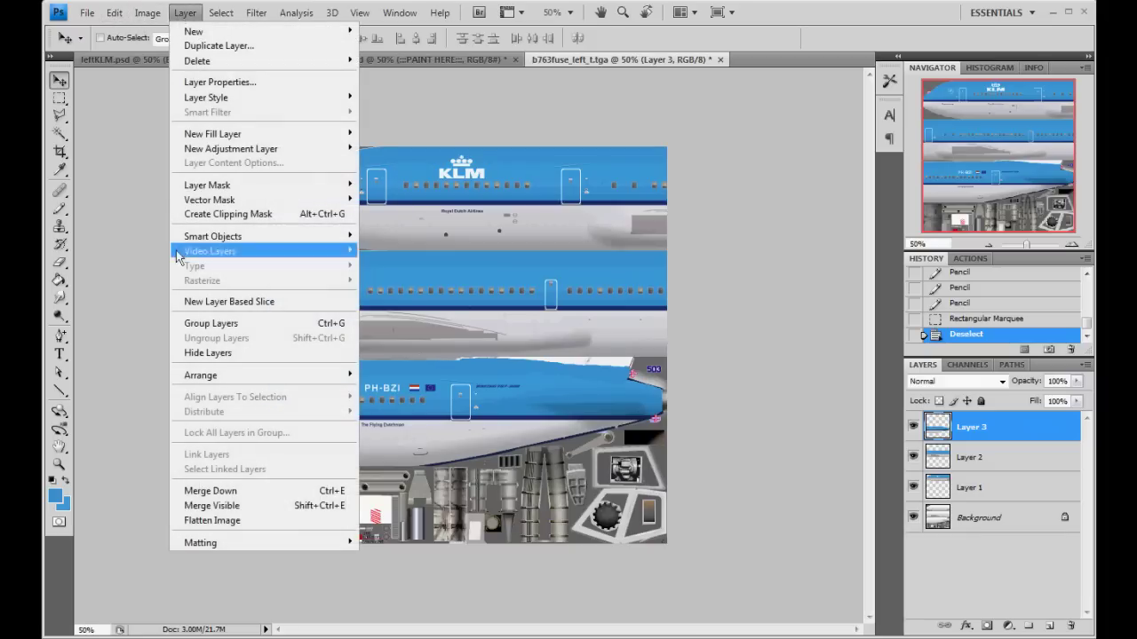
pyautogui.click(197, 521)
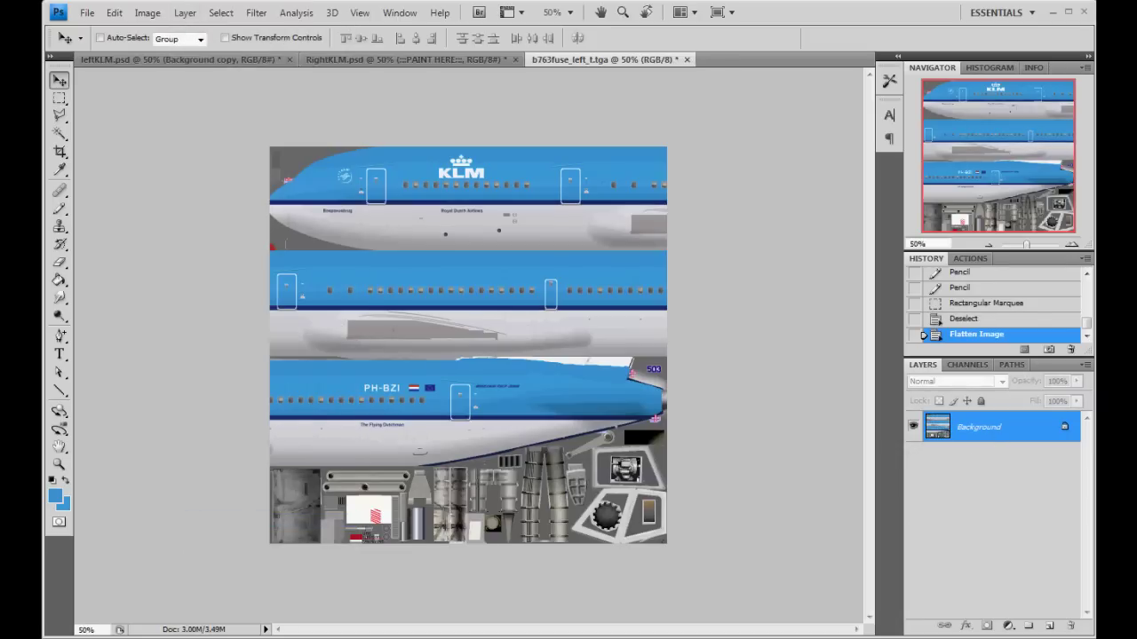
pyautogui.click(94, 17)
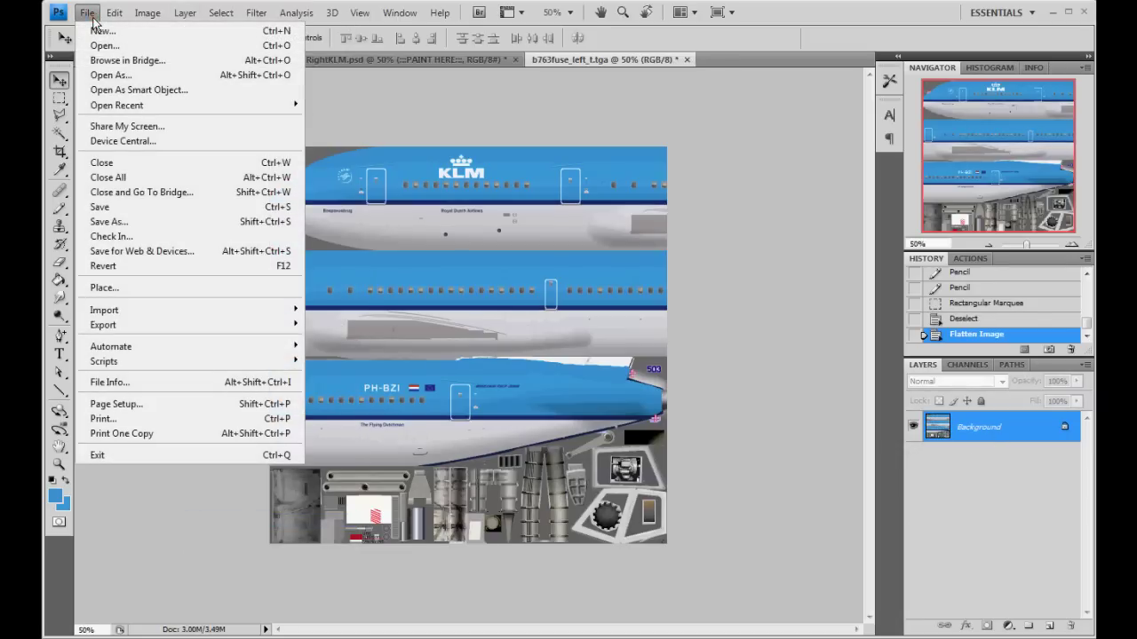
# Step: Save the texture as b763fuse_left_tKLM.tga at 32 bits/pixel, then close it
pyautogui.click(121, 221)
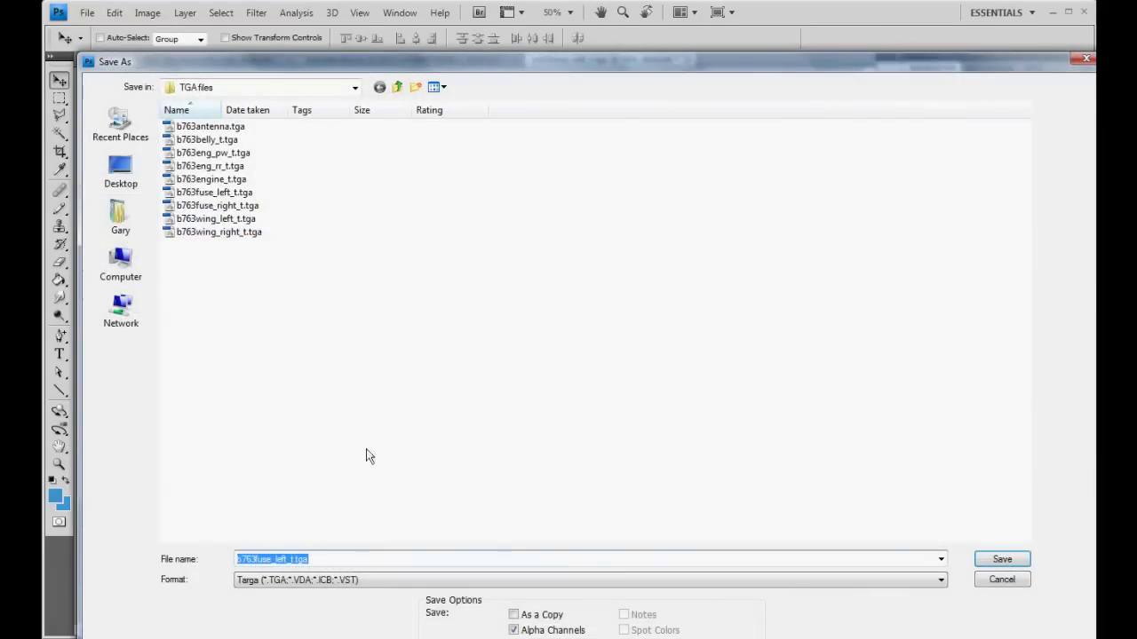
pyautogui.click(292, 559)
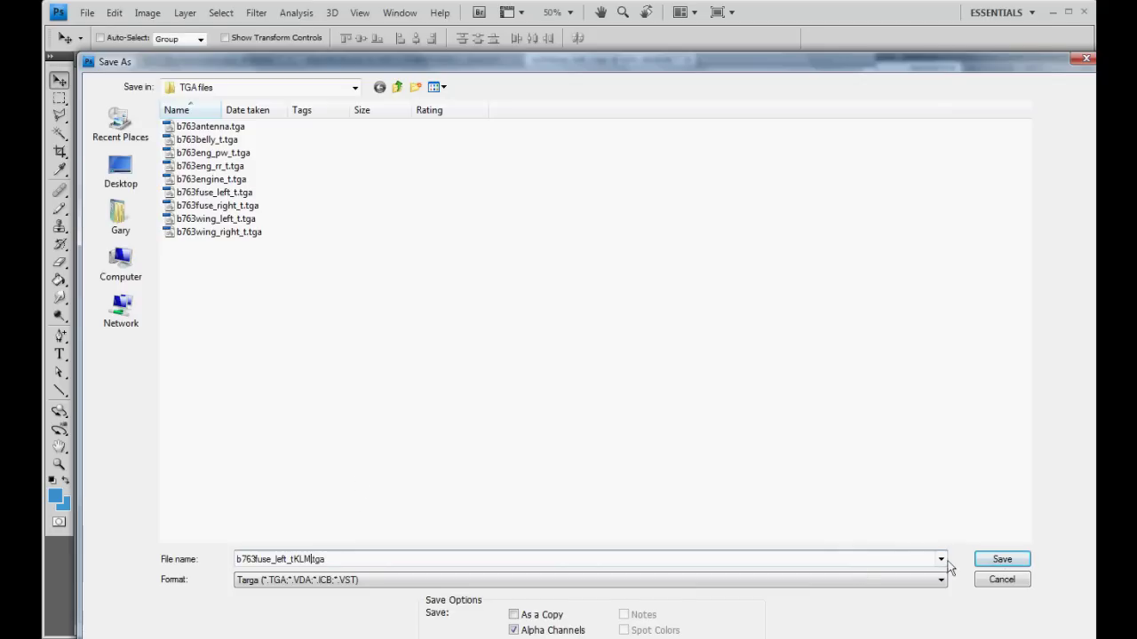
pyautogui.click(1002, 559)
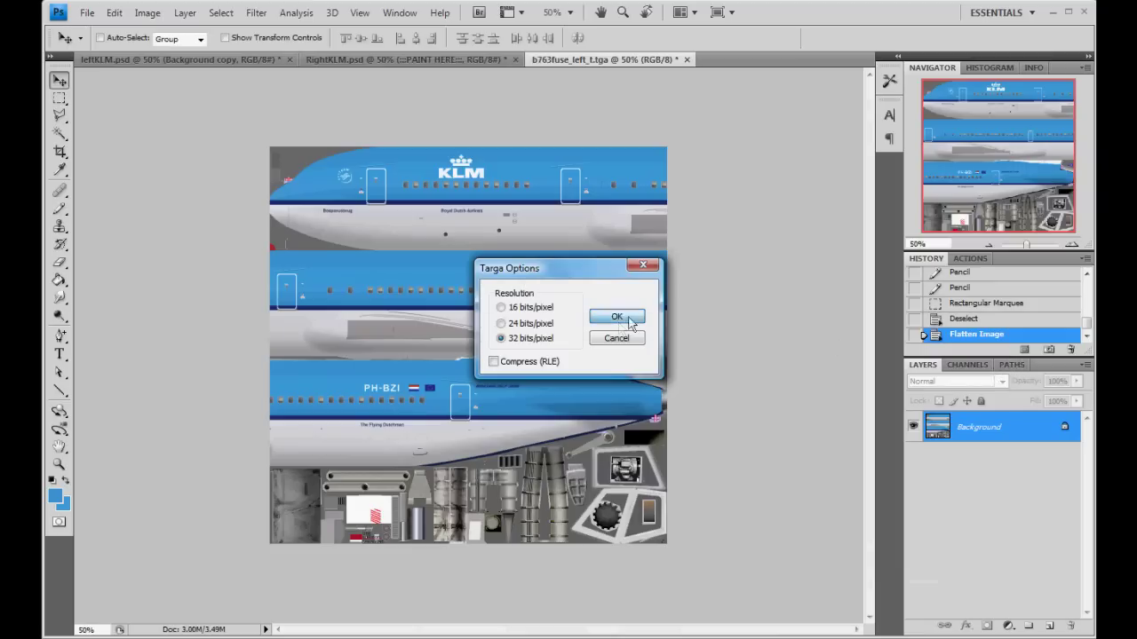
pyautogui.click(617, 317)
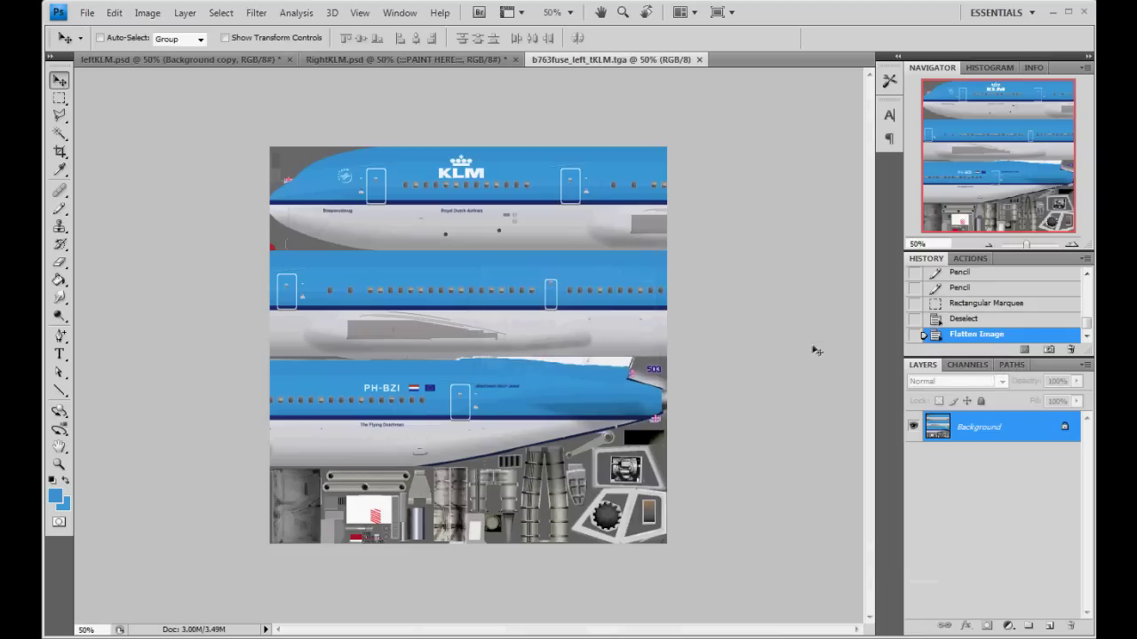
pyautogui.click(699, 59)
# Step: Pan leftKLM.psd along the fuselage toward the tail, then switch to RightKLM.psd
pyautogui.moveTo(961, 156); pyautogui.dragTo(1003, 156)
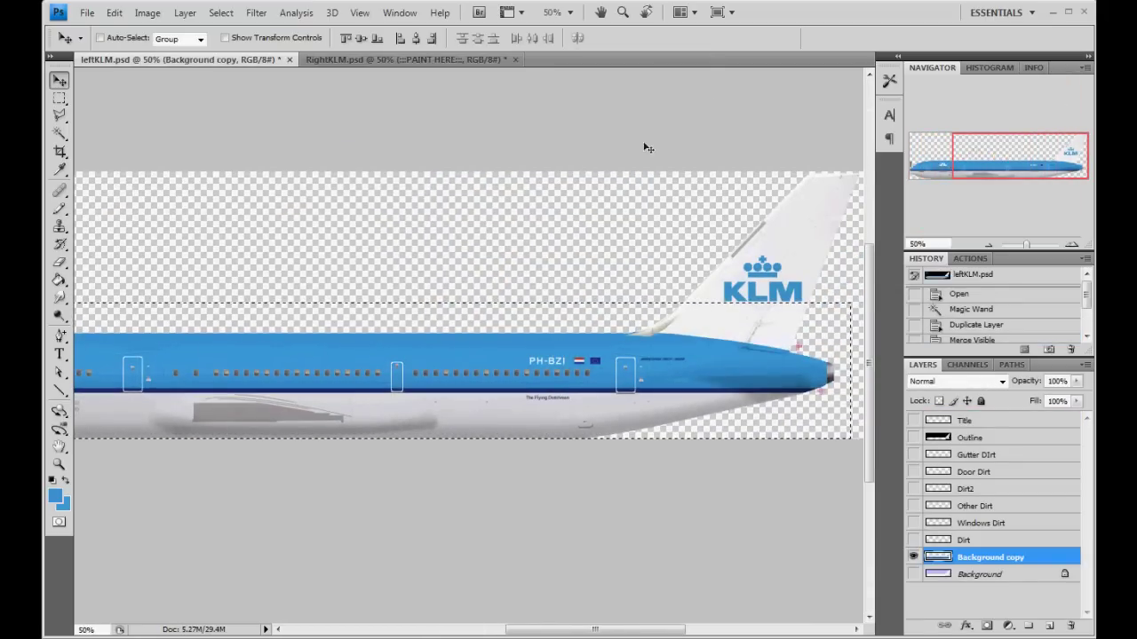
pyautogui.click(377, 61)
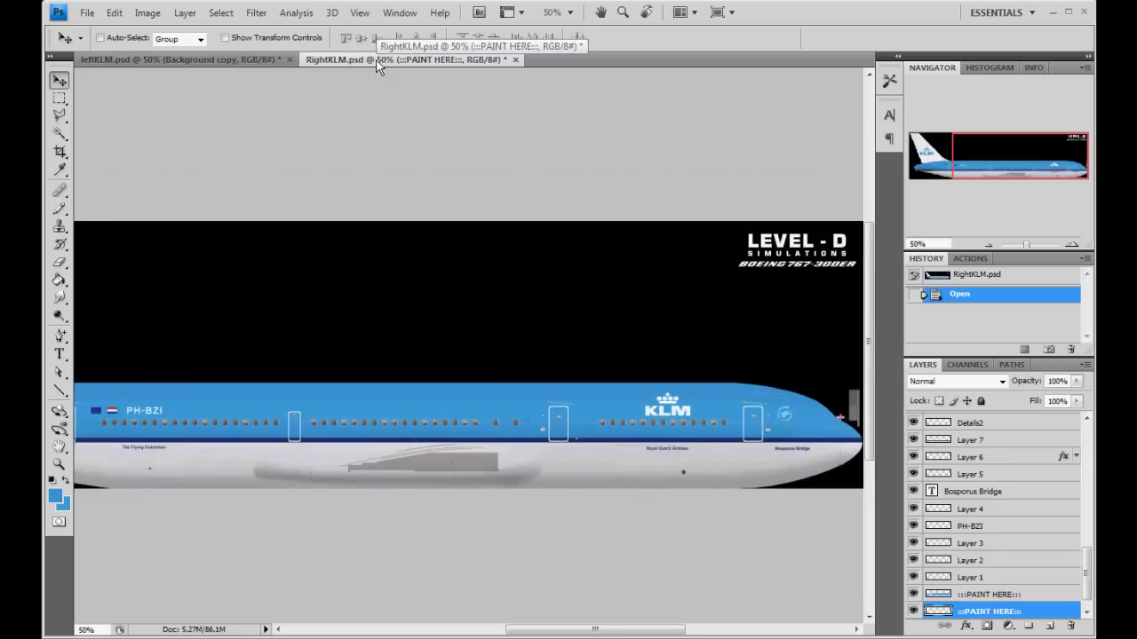